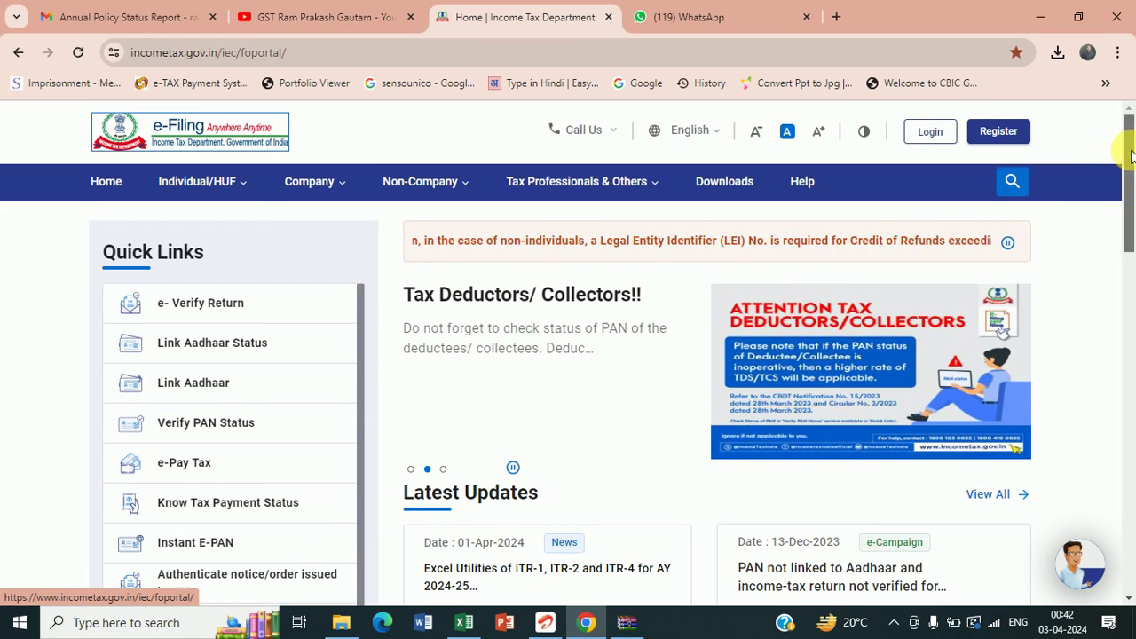
Open the latest update about Excel Utilities of ITR-1, ITR-2 and ITR-4, and review the 01-Apr-2024 entries under Latest News
{"action": "left_click_drag", "start_coordinate": [1132, 151], "coordinate": [1132, 217]}
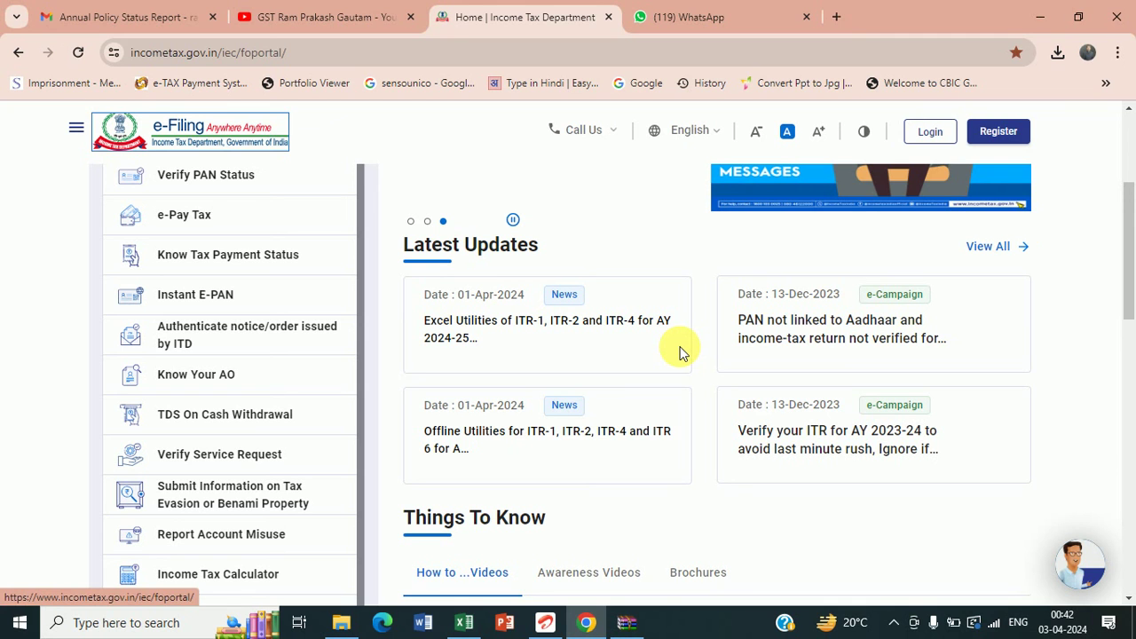
{"action": "left_click", "coordinate": [647, 329]}
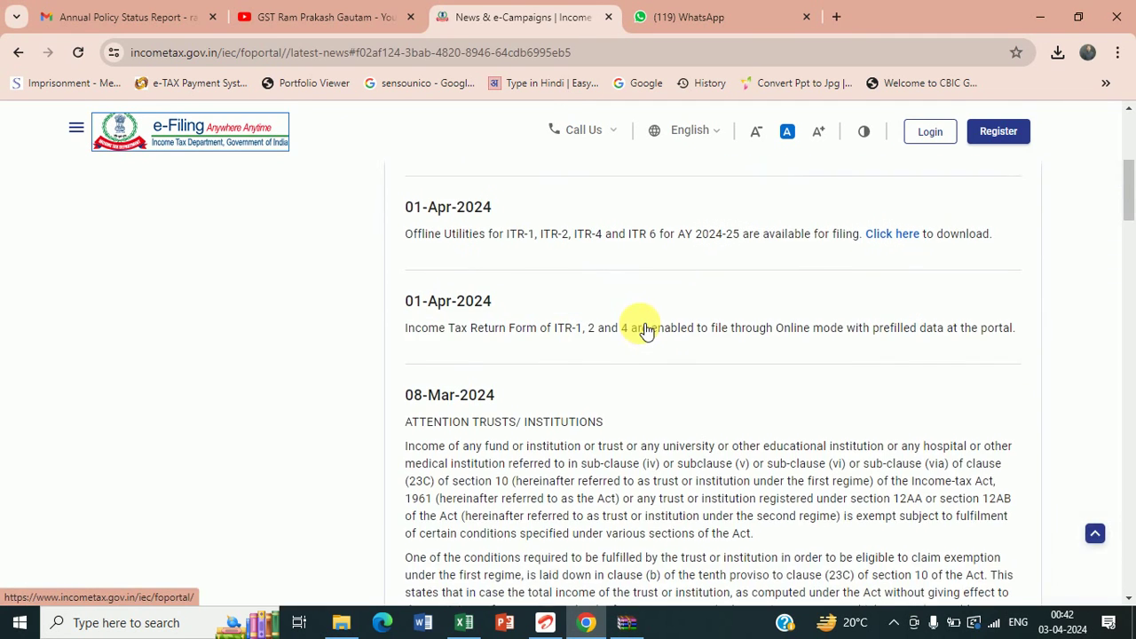
{"action": "scroll", "coordinate": [647, 330], "scroll_direction": "up", "scroll_amount": 2}
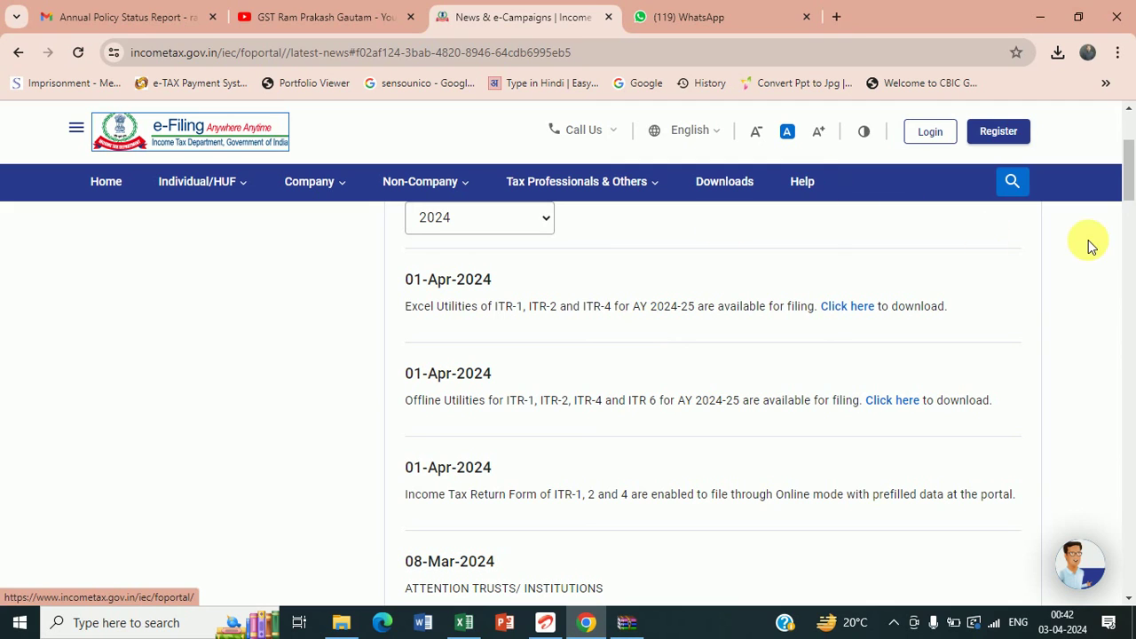
{"action": "left_click_drag", "start_coordinate": [1127, 178], "coordinate": [1130, 162]}
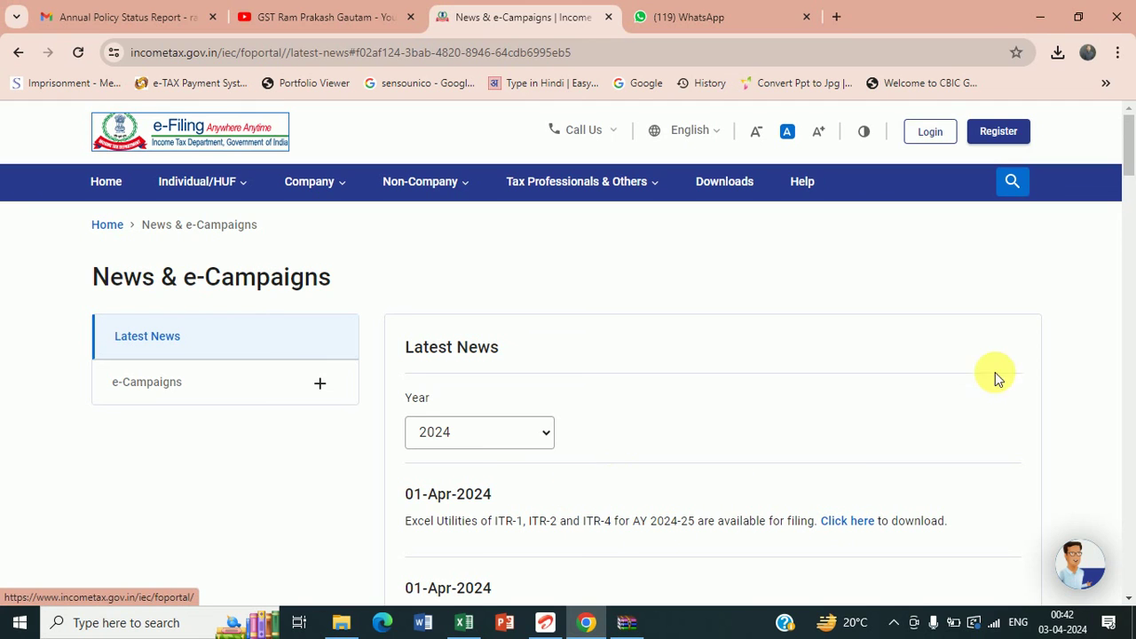
{"action": "scroll", "coordinate": [1128, 165], "scroll_direction": "down", "scroll_amount": 2}
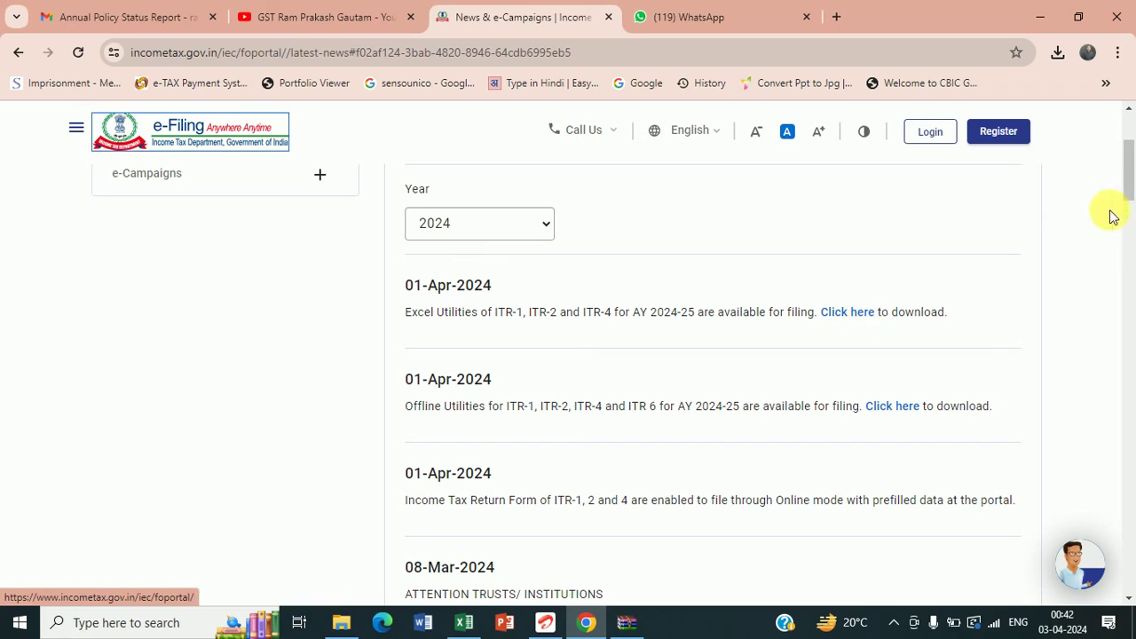
{"action": "left_click_drag", "start_coordinate": [1128, 155], "coordinate": [1124, 119]}
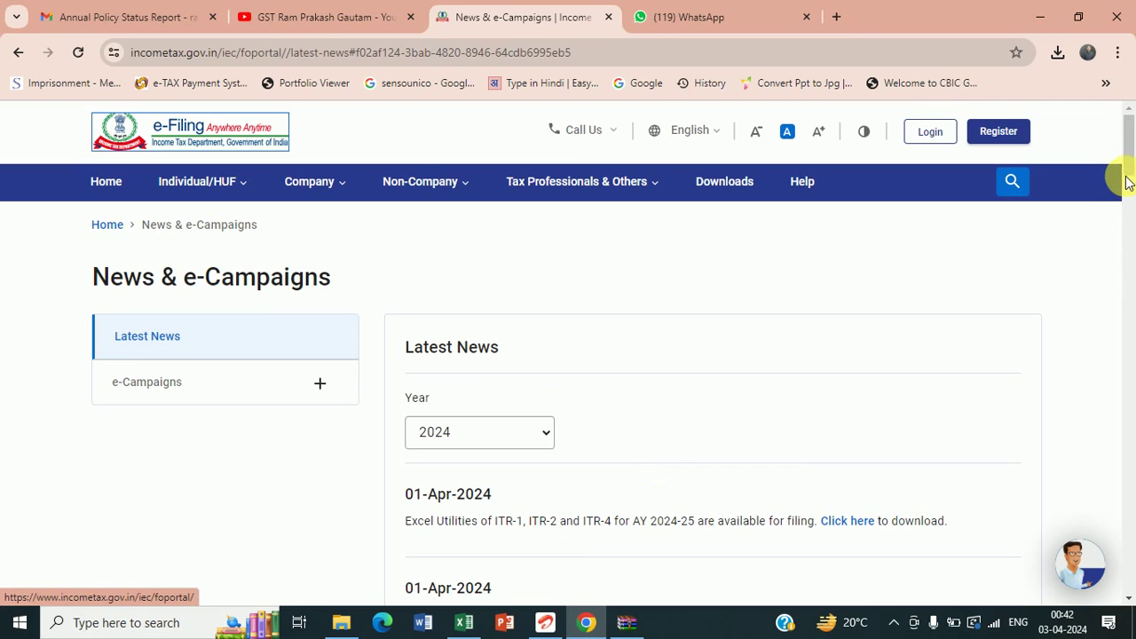
{"action": "left_click_drag", "start_coordinate": [1123, 165], "coordinate": [1128, 186]}
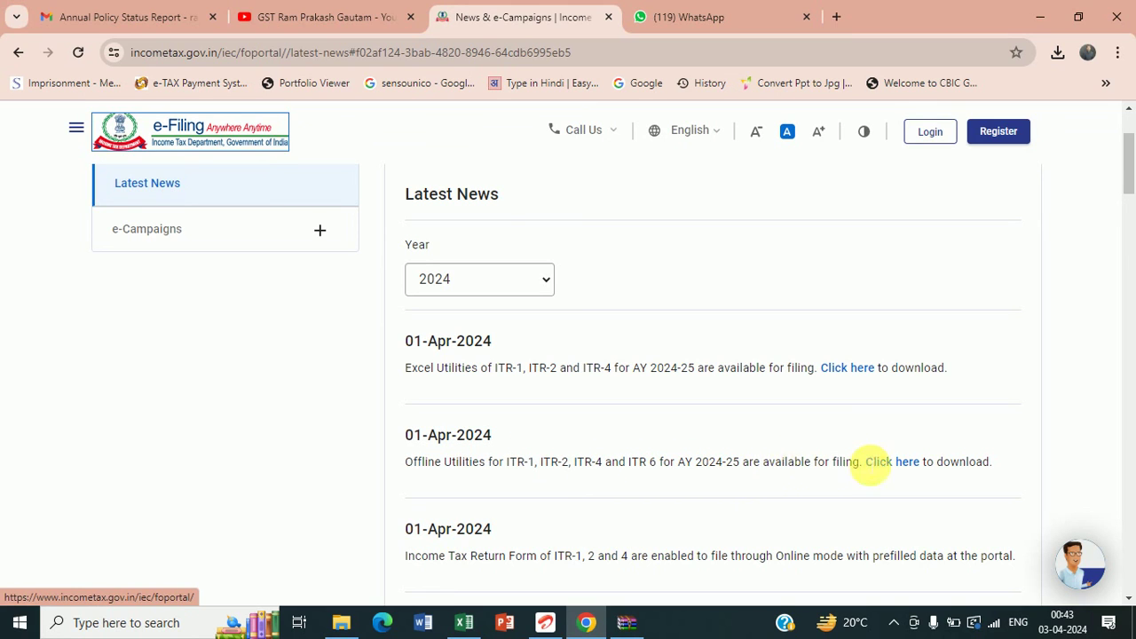
Return to the portal home page and open the latest update about Offline Utilities for ITR-1, ITR-2, ITR-4 and ITR 6
{"action": "left_click", "coordinate": [19, 53]}
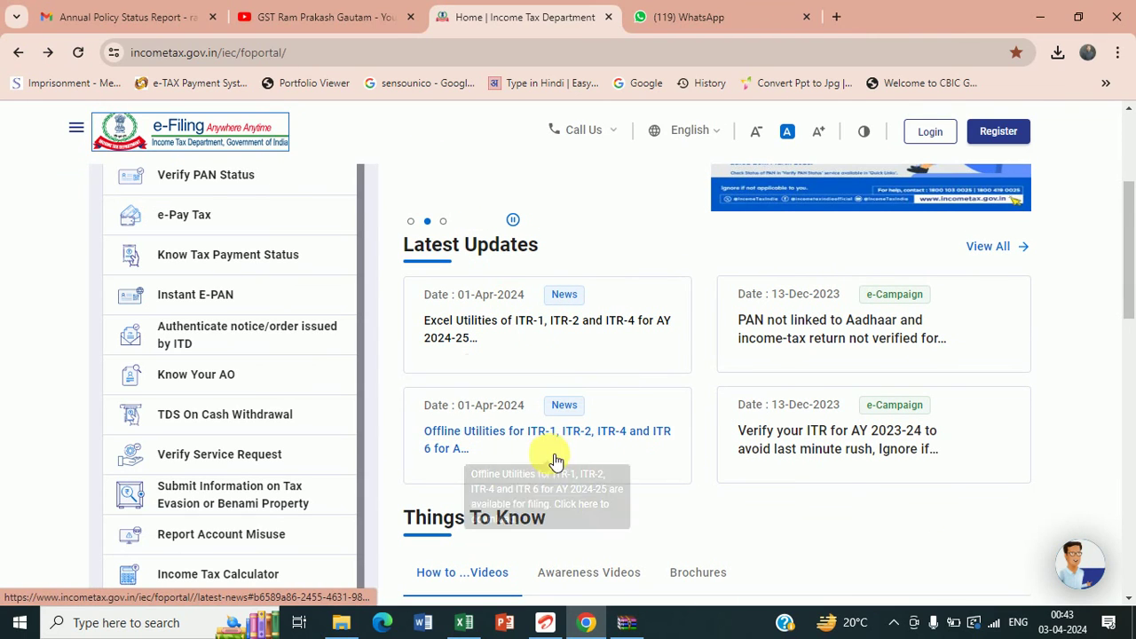
{"action": "left_click", "coordinate": [520, 437]}
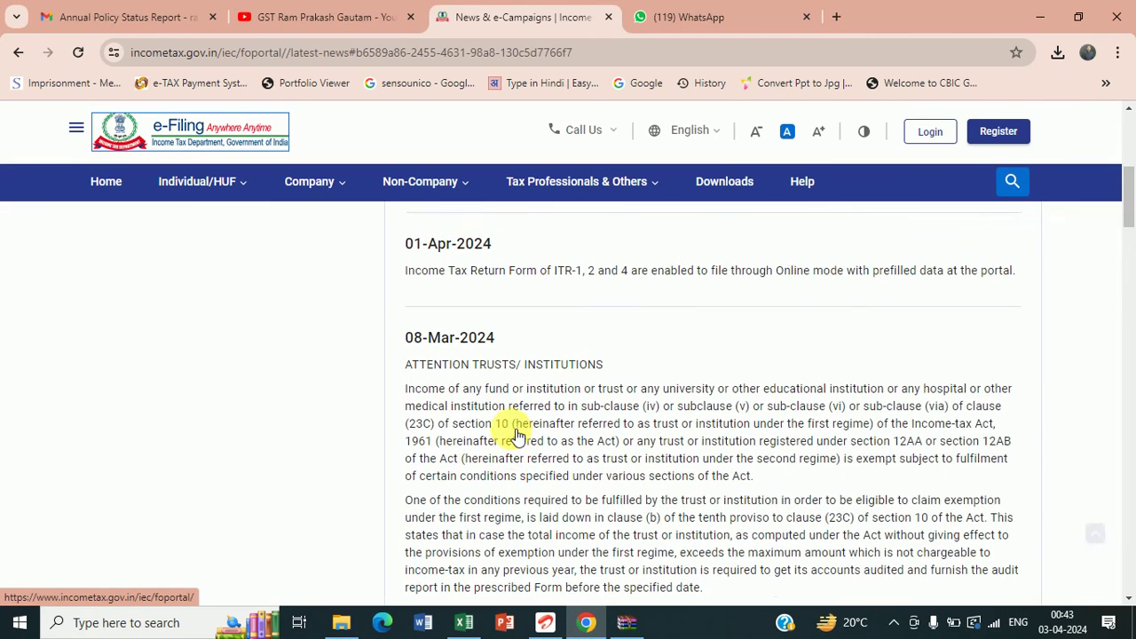
{"action": "left_click_drag", "start_coordinate": [1130, 203], "coordinate": [1128, 177]}
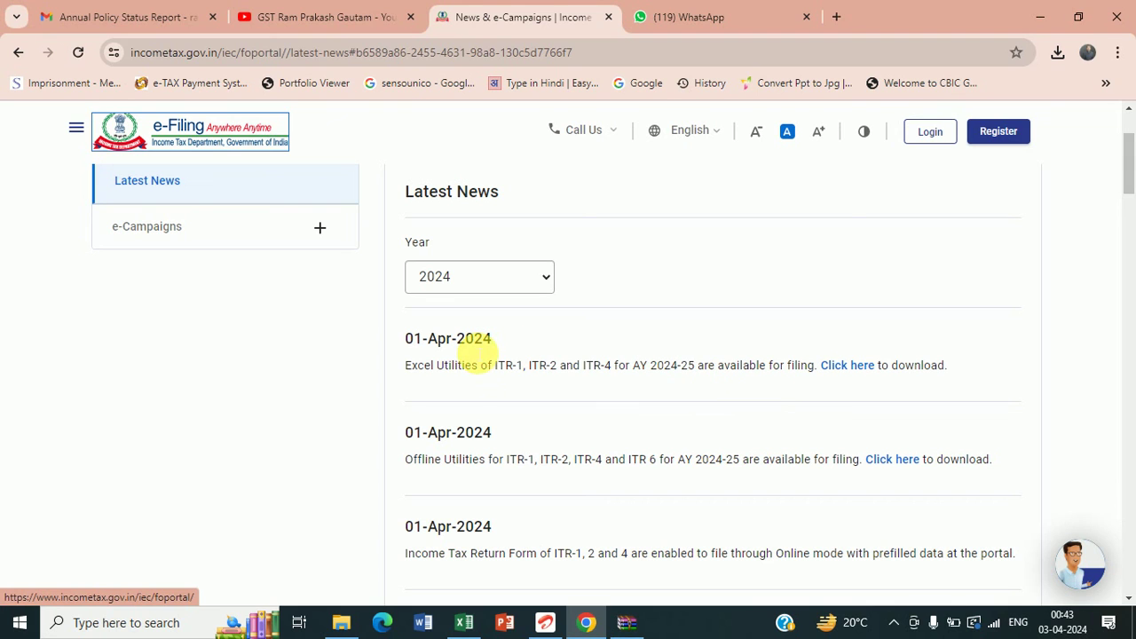
Open the download page for the AY 2024-25 Excel utilities and expand the ITR 1, ITR 2, ITR 4 and ITR 6 sections in turn
{"action": "left_click", "coordinate": [847, 365]}
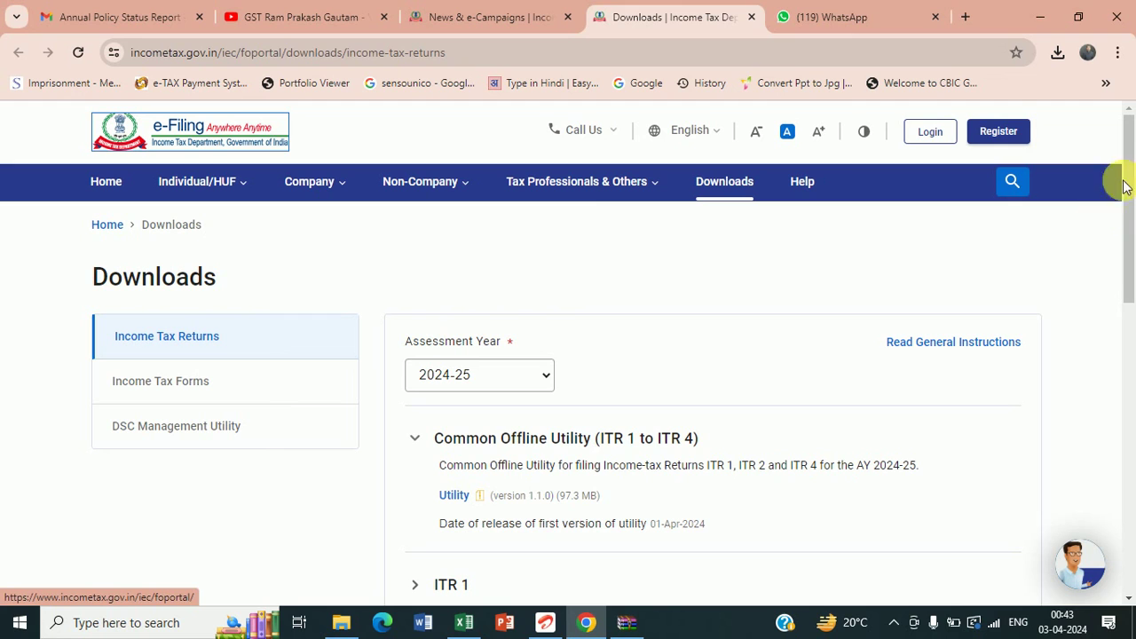
{"action": "left_click_drag", "start_coordinate": [1130, 152], "coordinate": [1124, 213]}
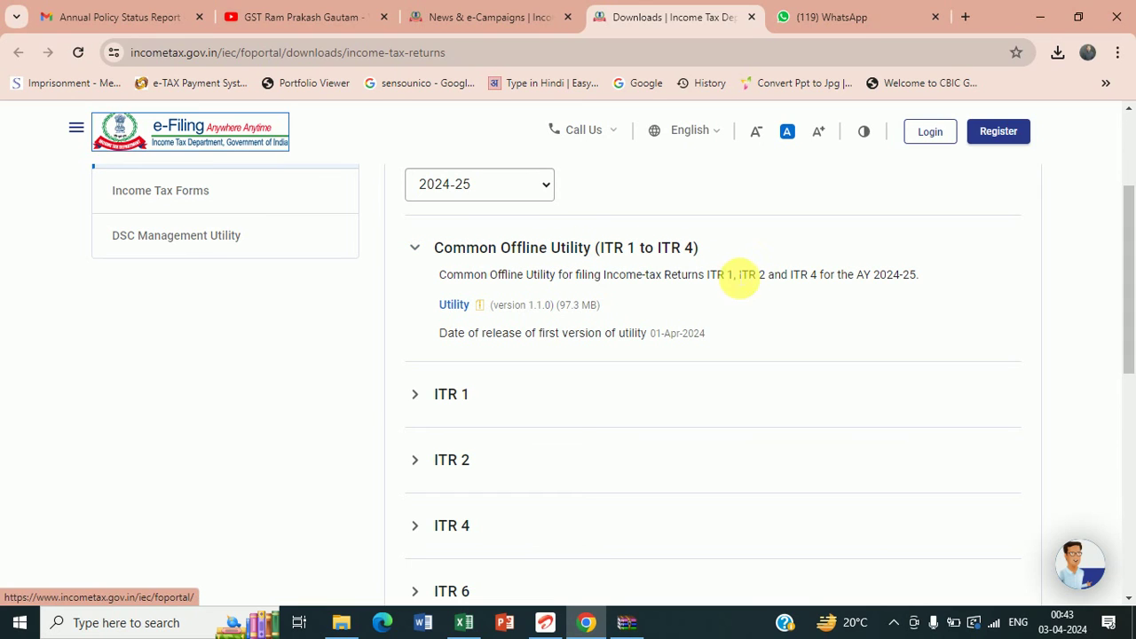
{"action": "left_click", "coordinate": [465, 400]}
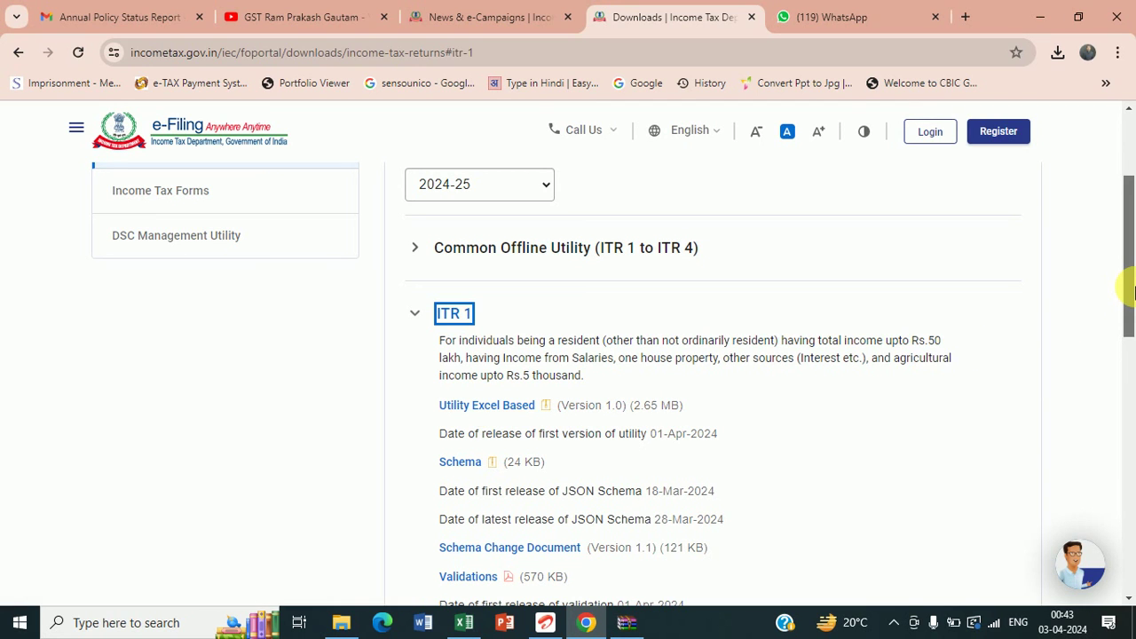
{"action": "left_click_drag", "start_coordinate": [1130, 291], "coordinate": [1131, 387]}
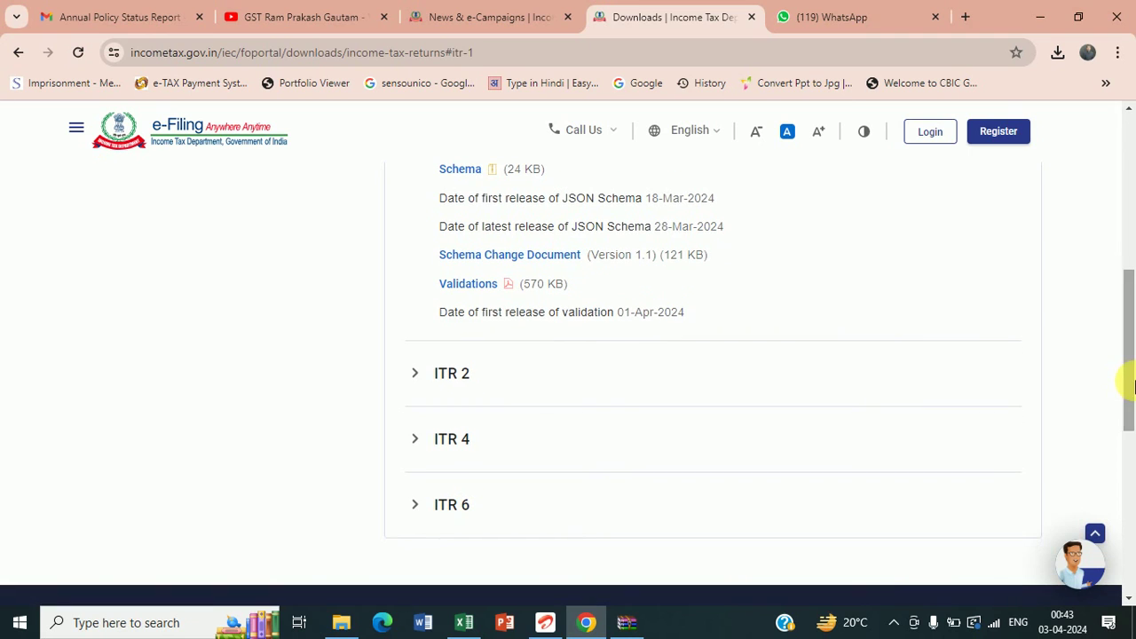
{"action": "left_click", "coordinate": [515, 383]}
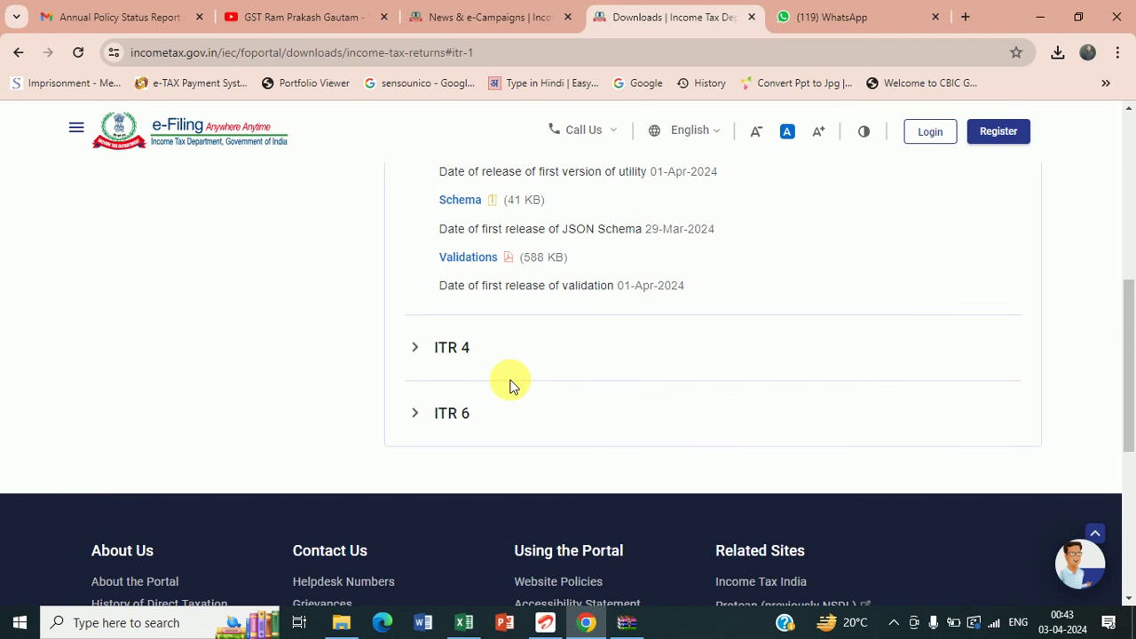
{"action": "left_click", "coordinate": [594, 346]}
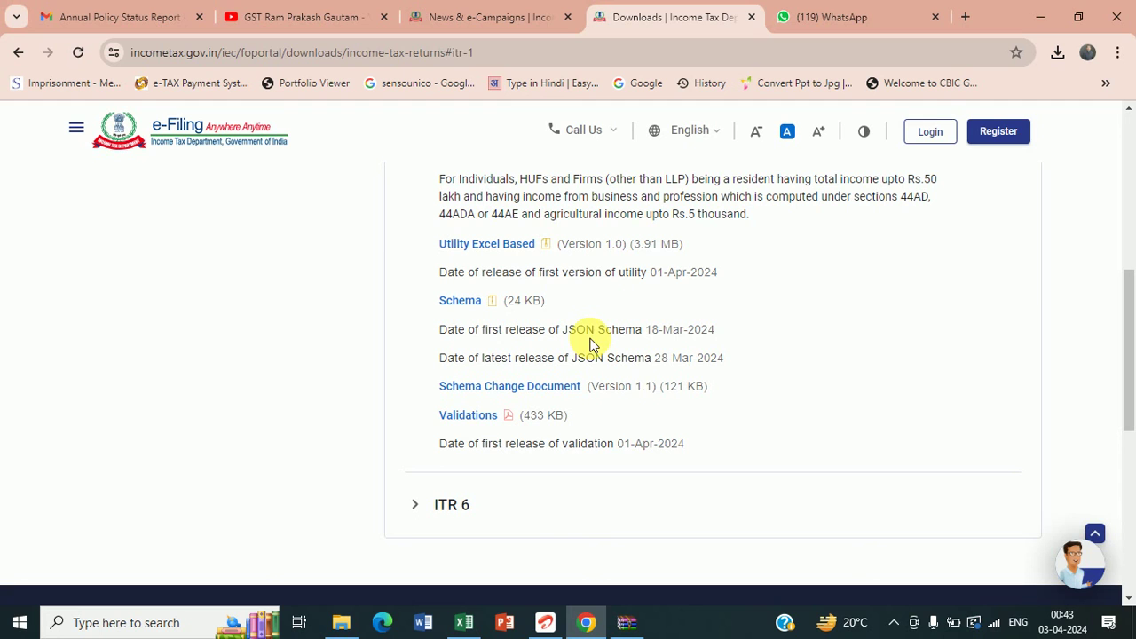
{"action": "left_click", "coordinate": [503, 504]}
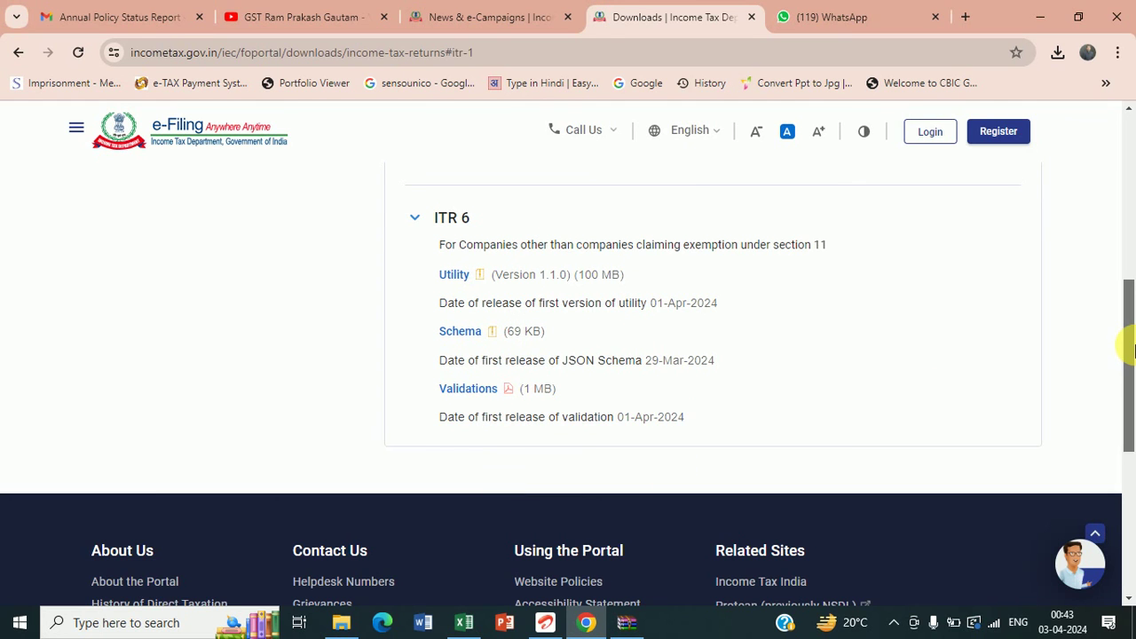
Expand the ITR 1 section again and review its eligibility description and available downloads
{"action": "left_click_drag", "start_coordinate": [1130, 346], "coordinate": [1132, 185]}
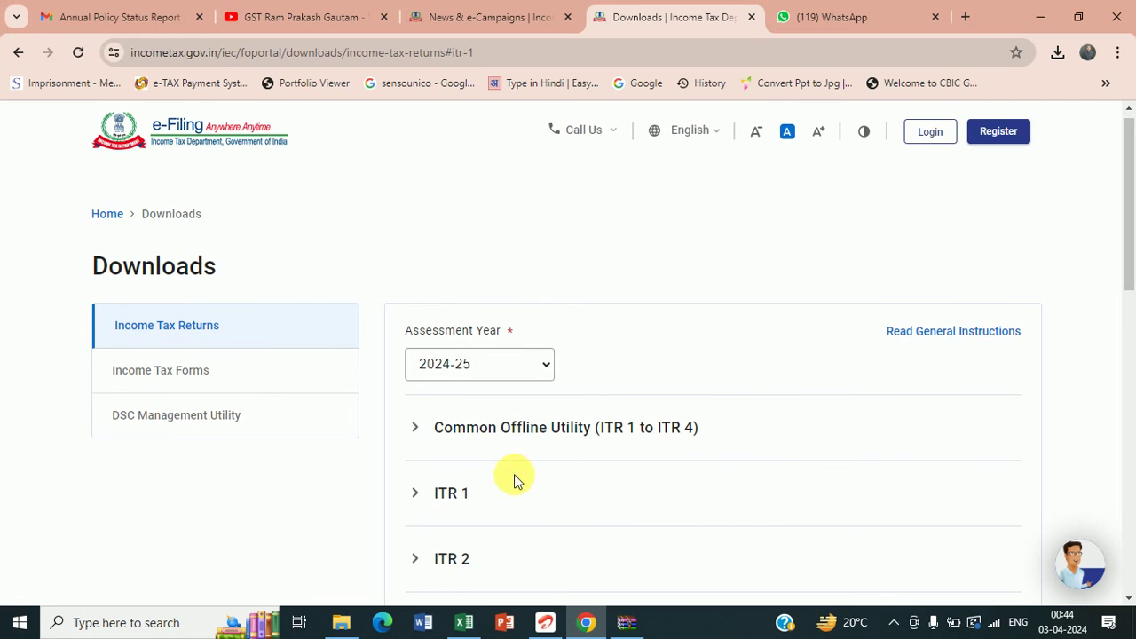
{"action": "left_click", "coordinate": [512, 497]}
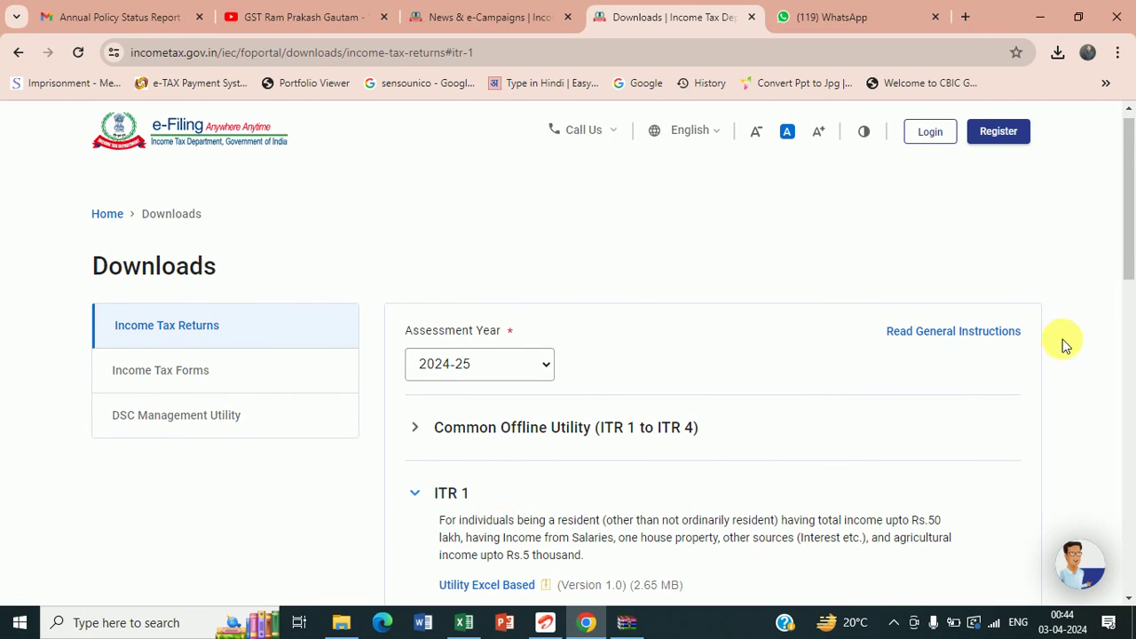
{"action": "left_click_drag", "start_coordinate": [1124, 233], "coordinate": [1131, 309]}
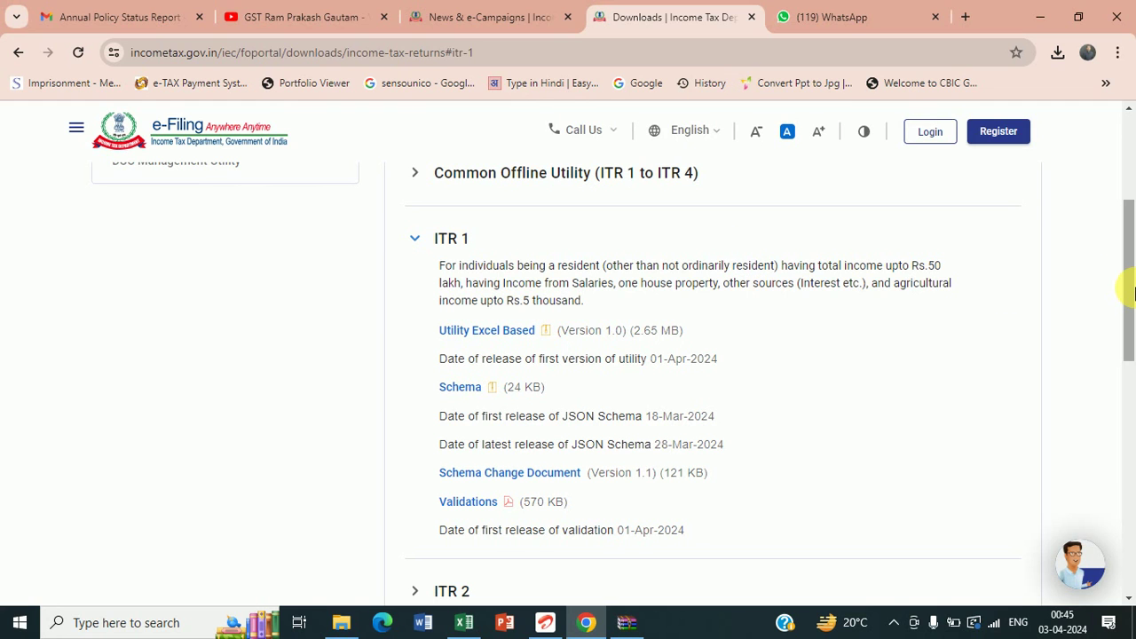
{"action": "left_click_drag", "start_coordinate": [1132, 293], "coordinate": [1128, 190]}
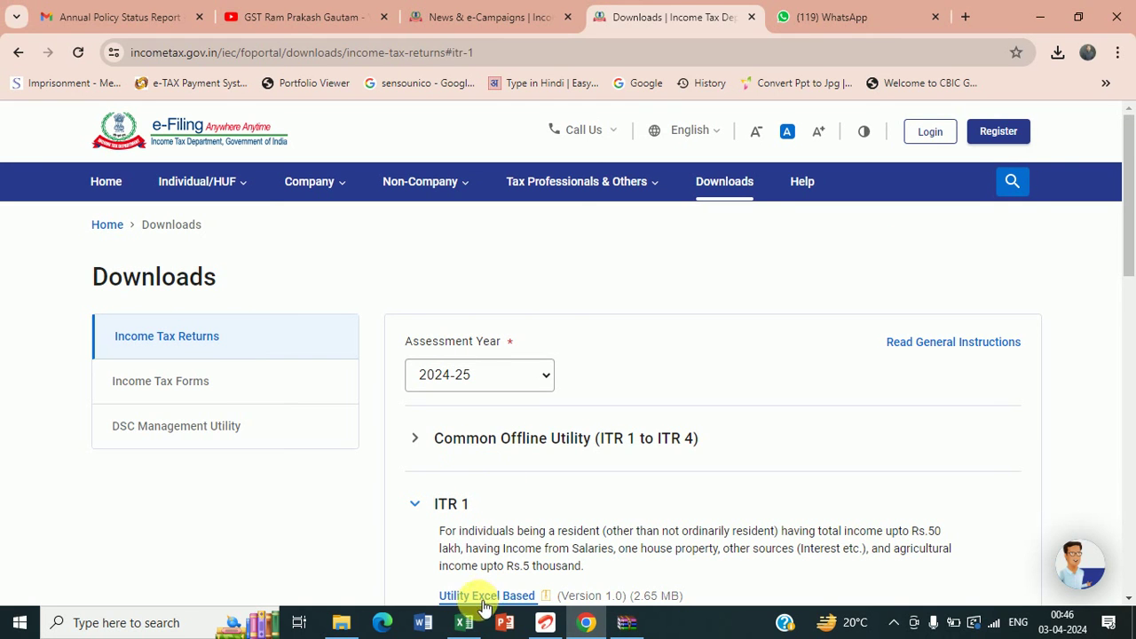
Switch to the ITR1_AY_24-25_V1.0 workbook in Excel and review the form's eligibility header and Part A general information
{"action": "left_click", "coordinate": [464, 625]}
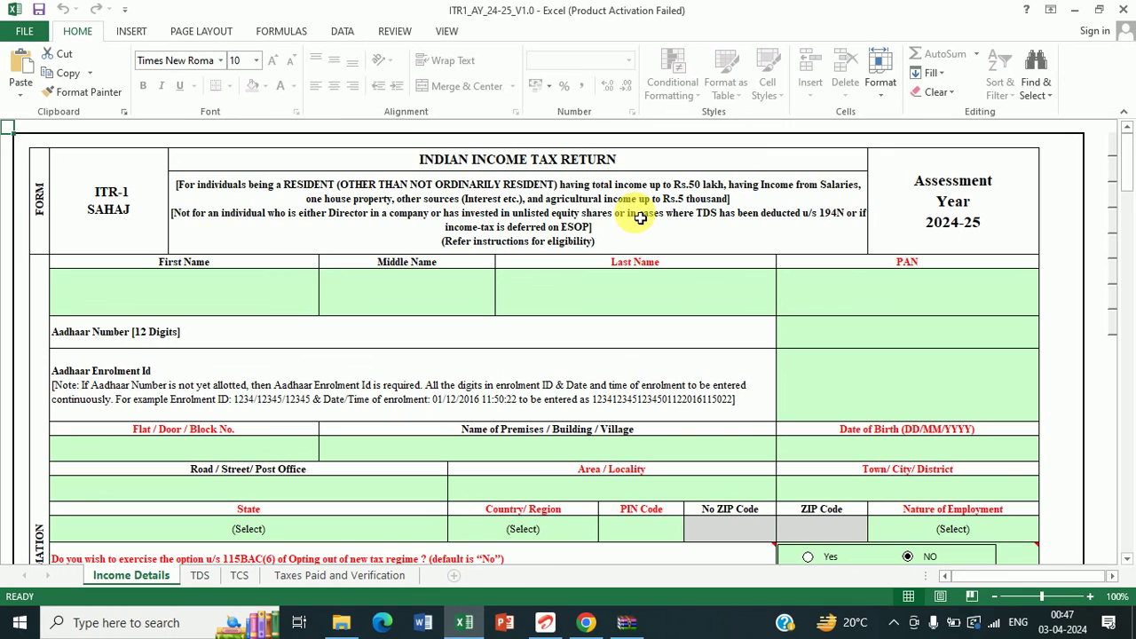
{"action": "left_click", "coordinate": [321, 217]}
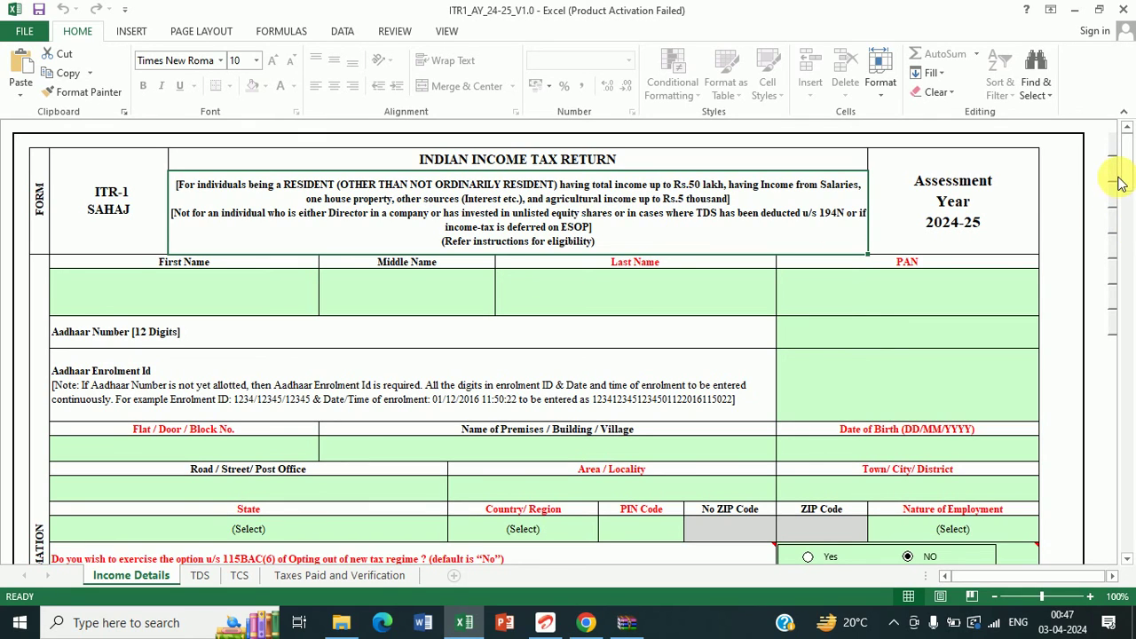
{"action": "left_click_drag", "start_coordinate": [1126, 182], "coordinate": [1127, 213]}
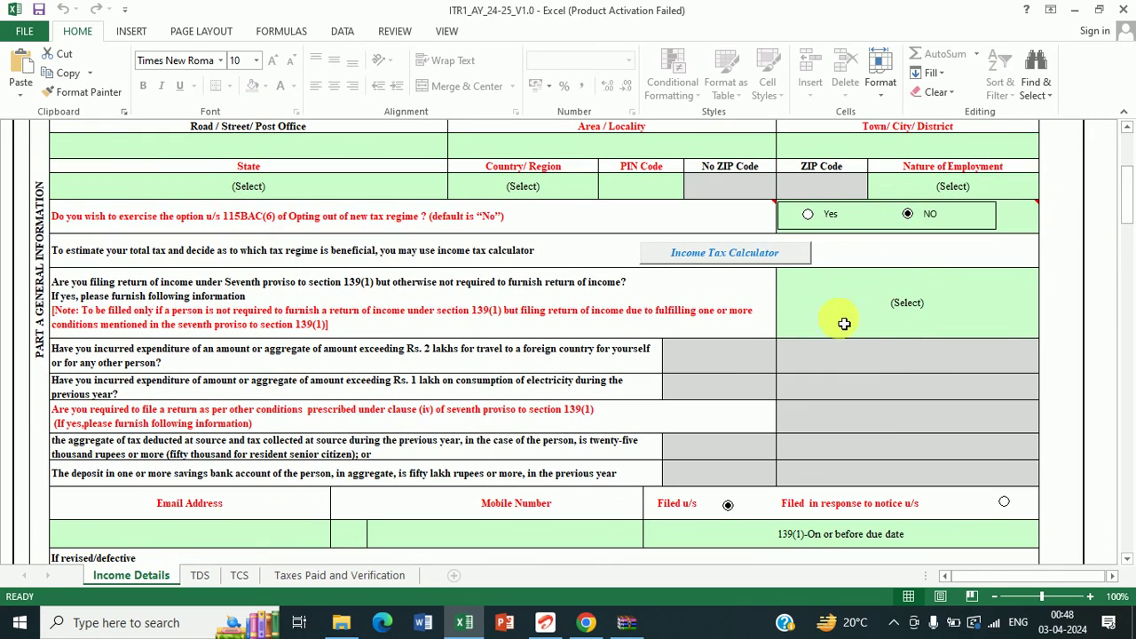
Open the Income Tax Calculator linked in the form and examine its Basic and Advance Calculator fields
{"action": "left_click", "coordinate": [734, 260]}
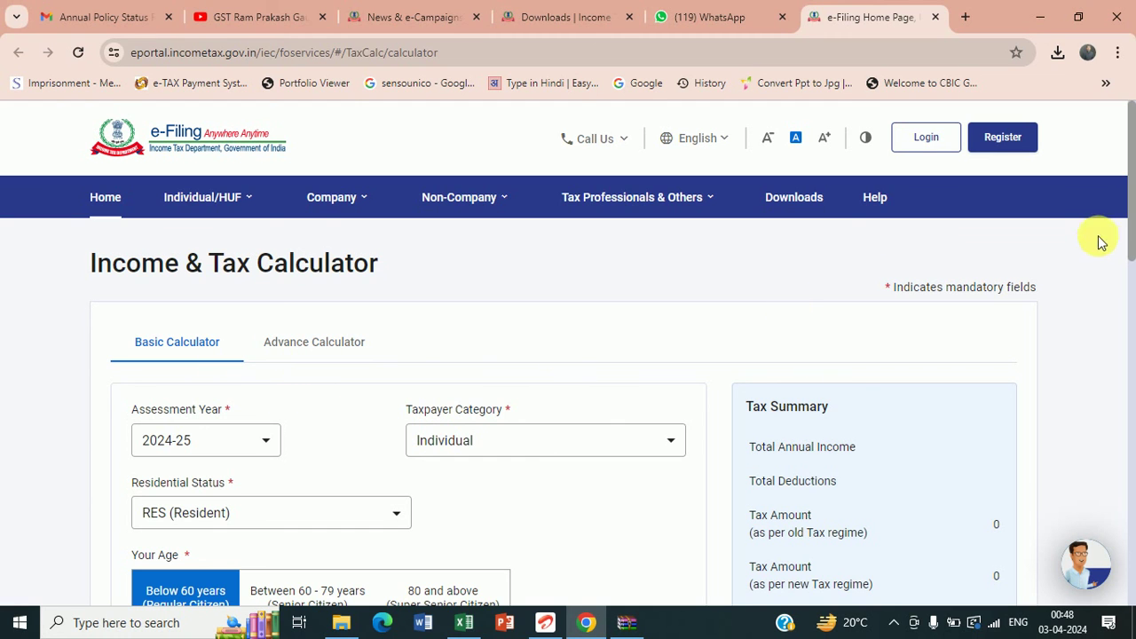
{"action": "left_click_drag", "start_coordinate": [1133, 183], "coordinate": [1124, 236]}
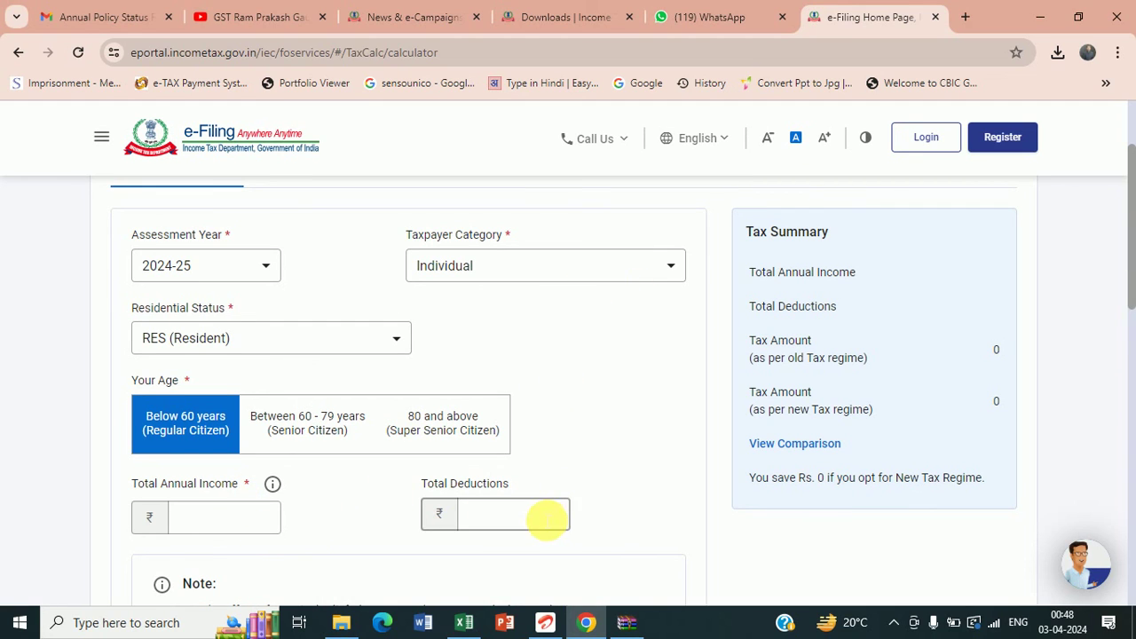
{"action": "left_click_drag", "start_coordinate": [1132, 215], "coordinate": [1092, 172]}
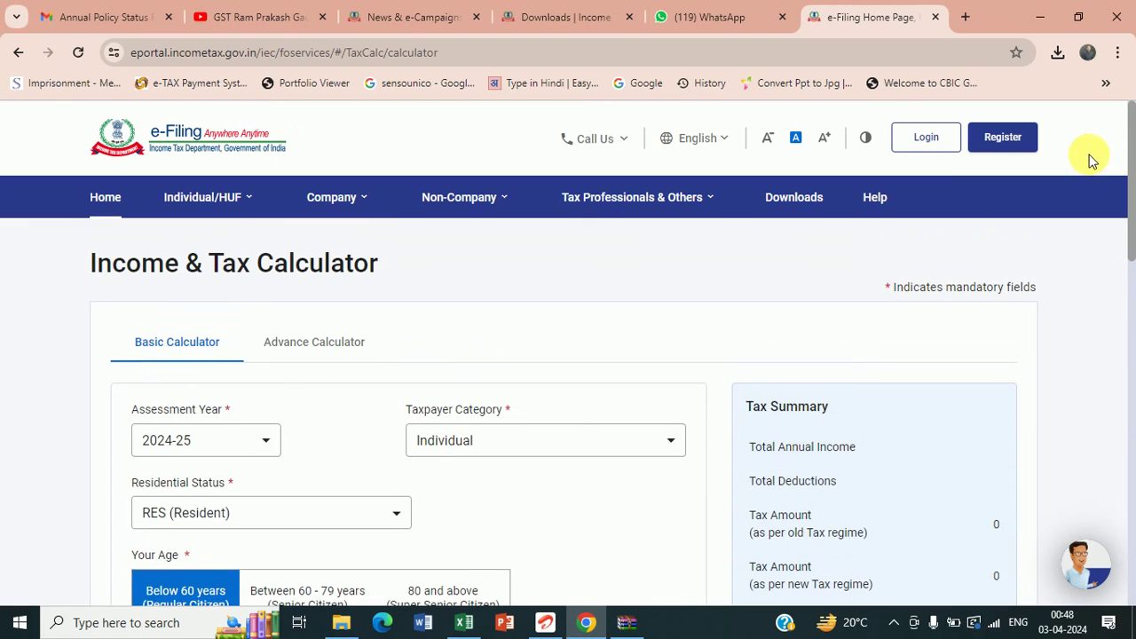
{"action": "left_click", "coordinate": [294, 349]}
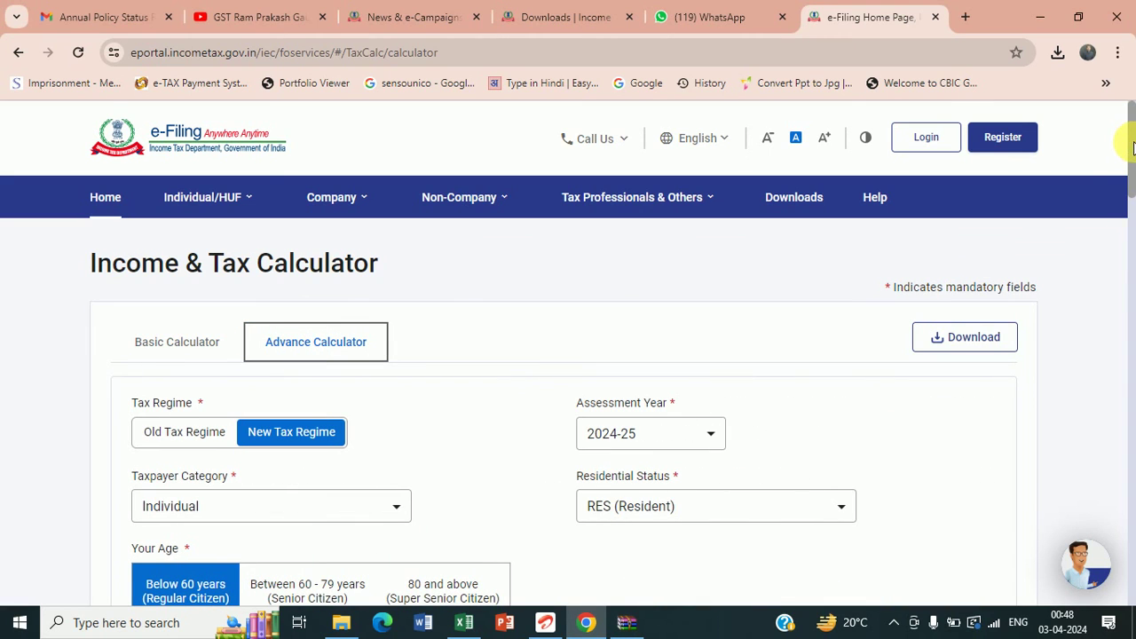
{"action": "left_click_drag", "start_coordinate": [1133, 147], "coordinate": [1133, 172]}
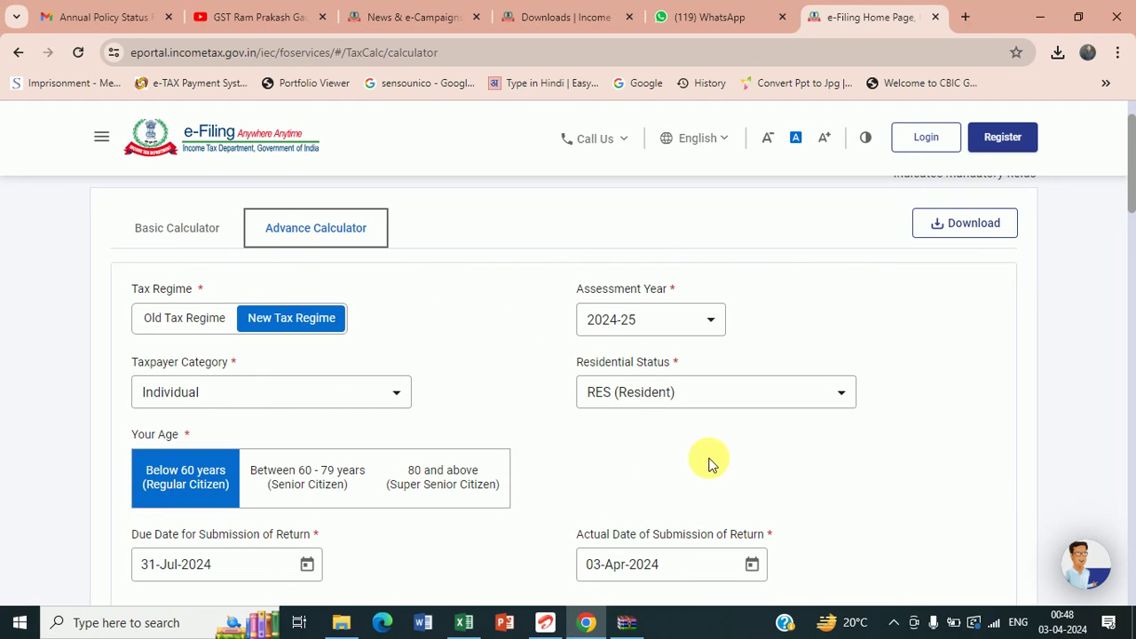
Return to the ITR-1 workbook in Excel and answer Yes to opting out of the new tax regime u/s 115BAC(6)
{"action": "left_click", "coordinate": [463, 623]}
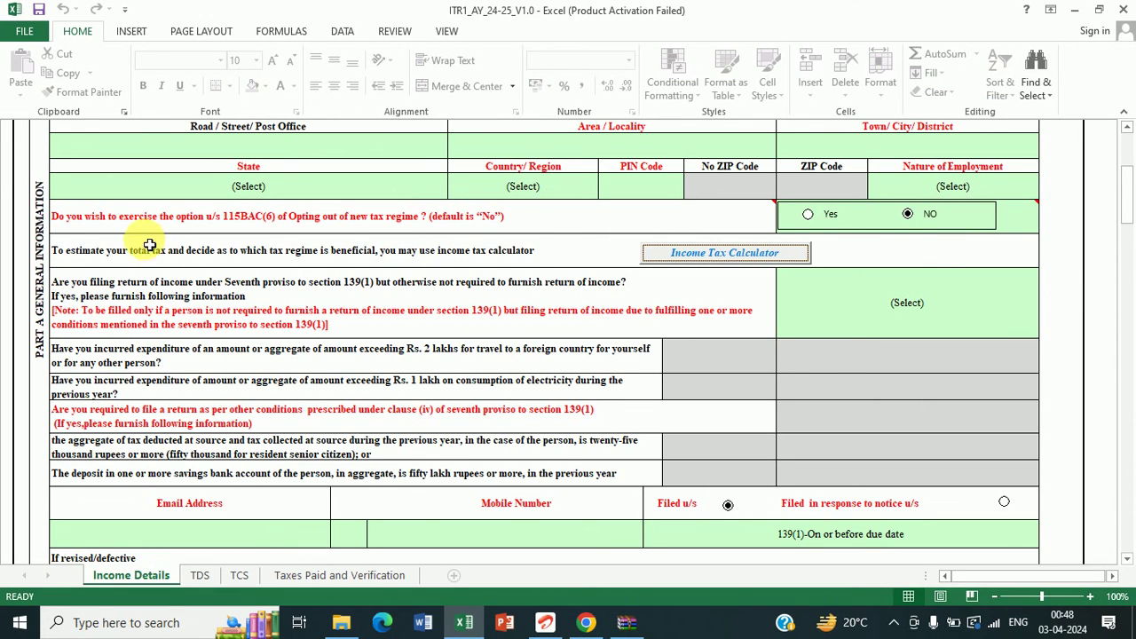
{"action": "mouse_move", "coordinate": [133, 223]}
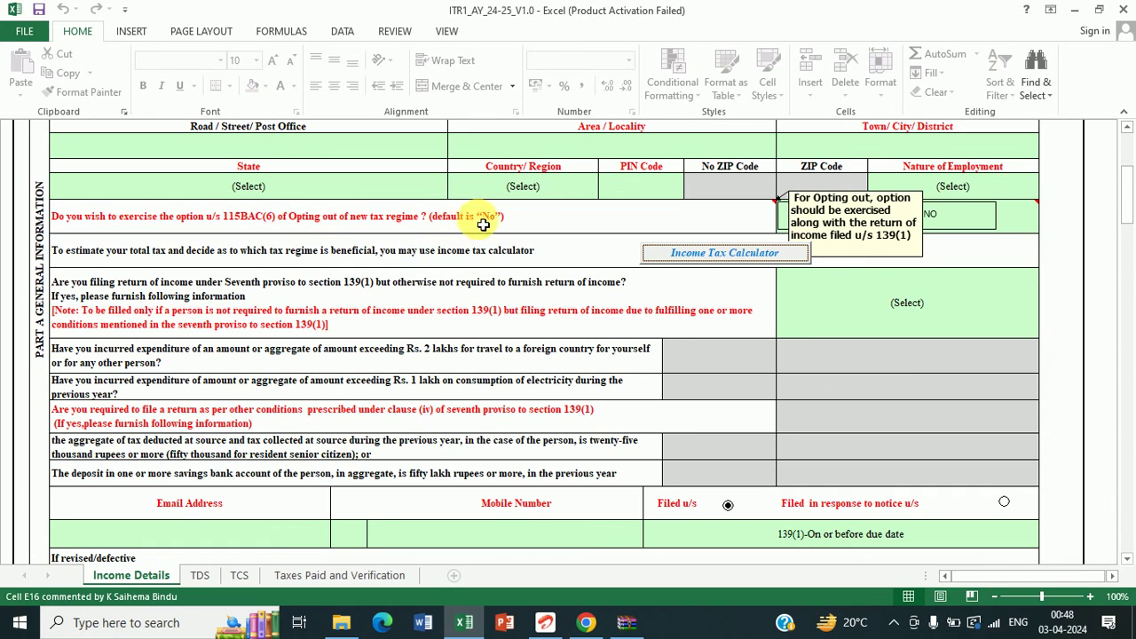
{"action": "left_click", "coordinate": [568, 223]}
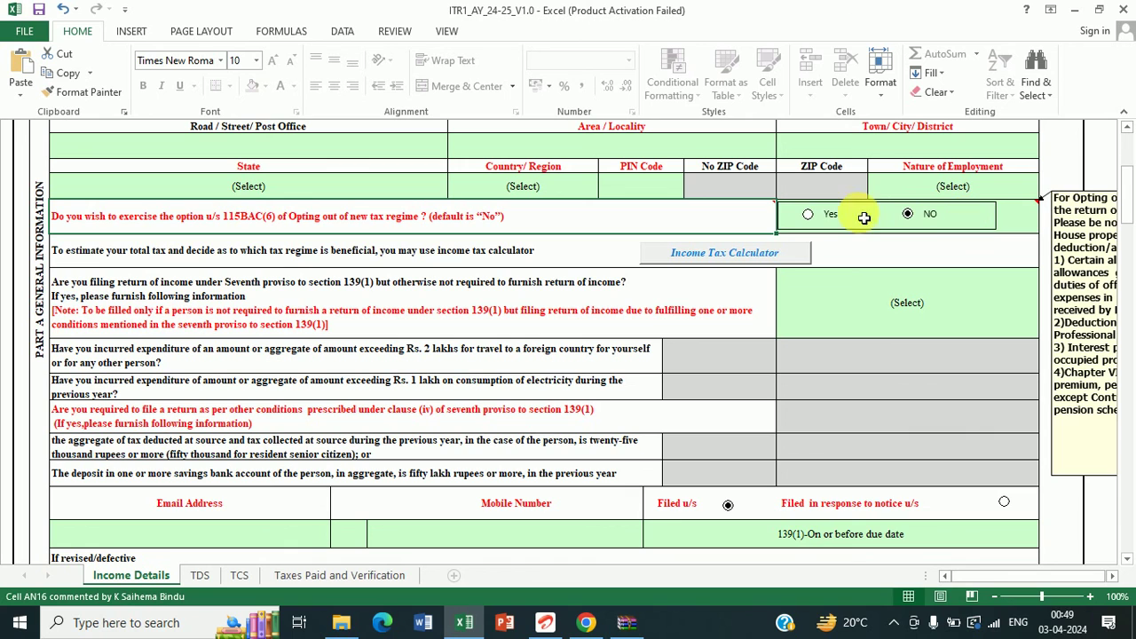
{"action": "left_click", "coordinate": [824, 216]}
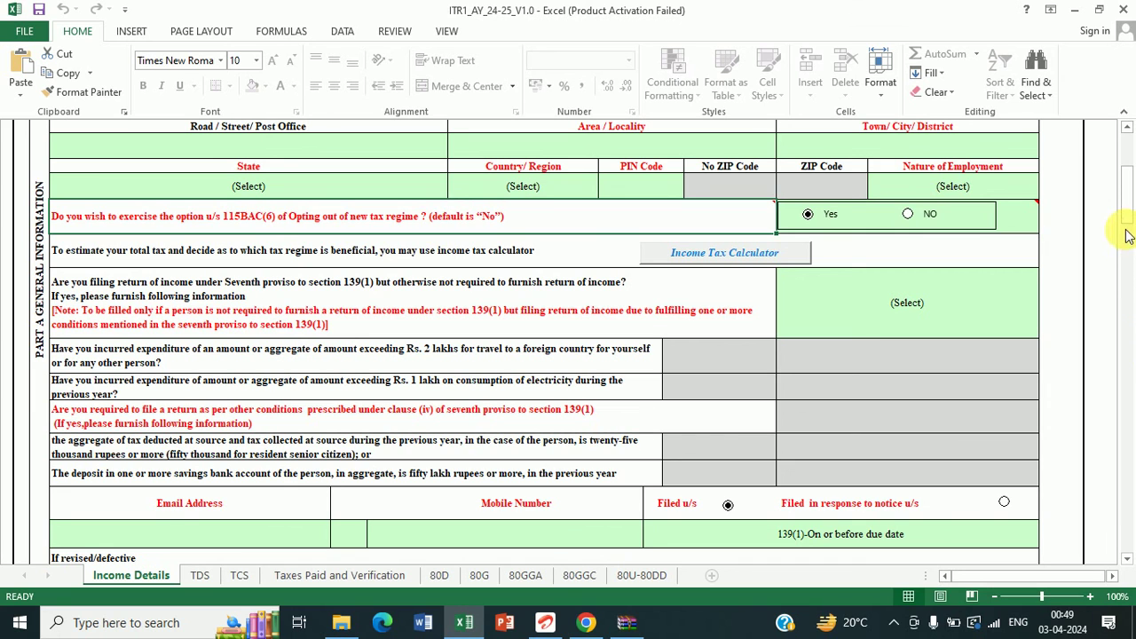
Open the ITR-1 workbook's TDS sheet, dismiss its alert and look over the TDS1 and TDS2 tables
{"action": "left_click_drag", "start_coordinate": [1130, 213], "coordinate": [1121, 139]}
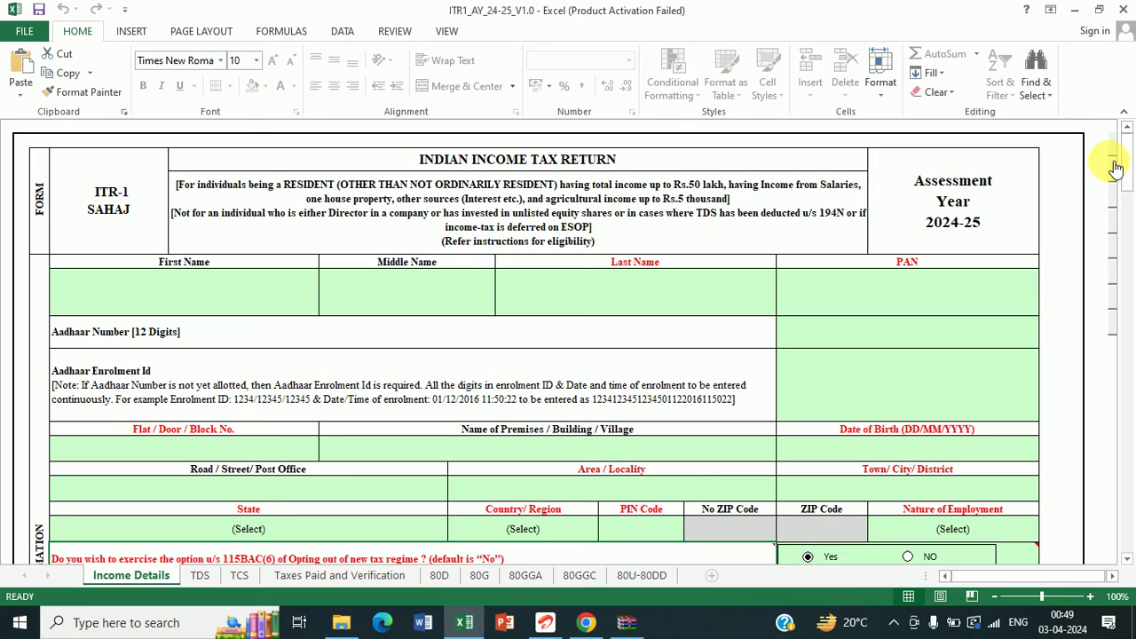
{"action": "left_click", "coordinate": [1116, 166]}
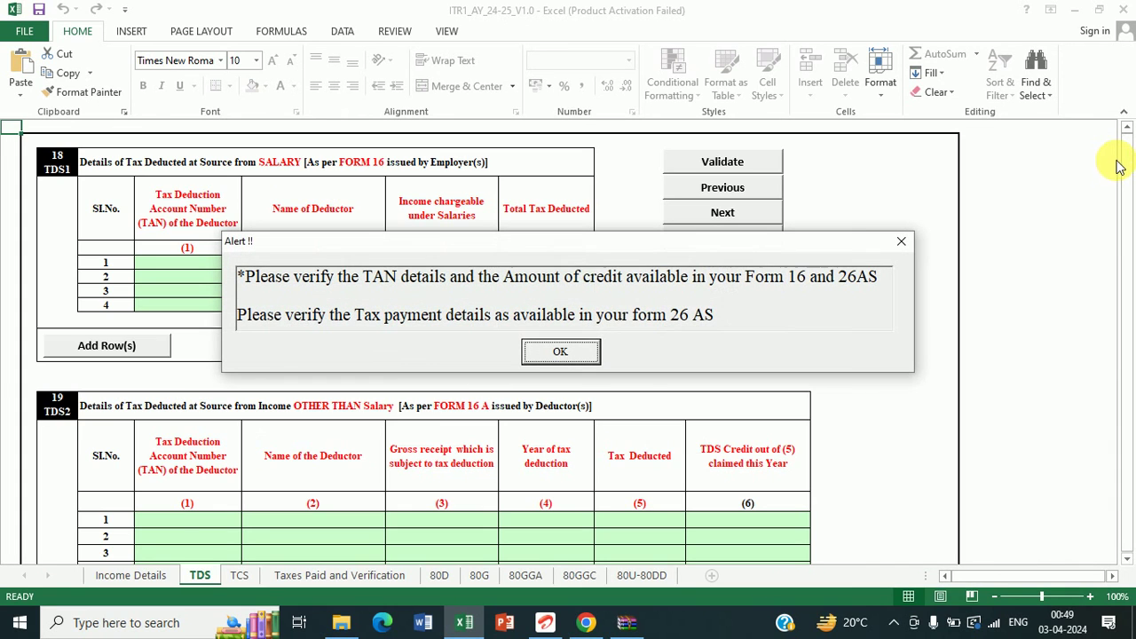
{"action": "left_click", "coordinate": [901, 242]}
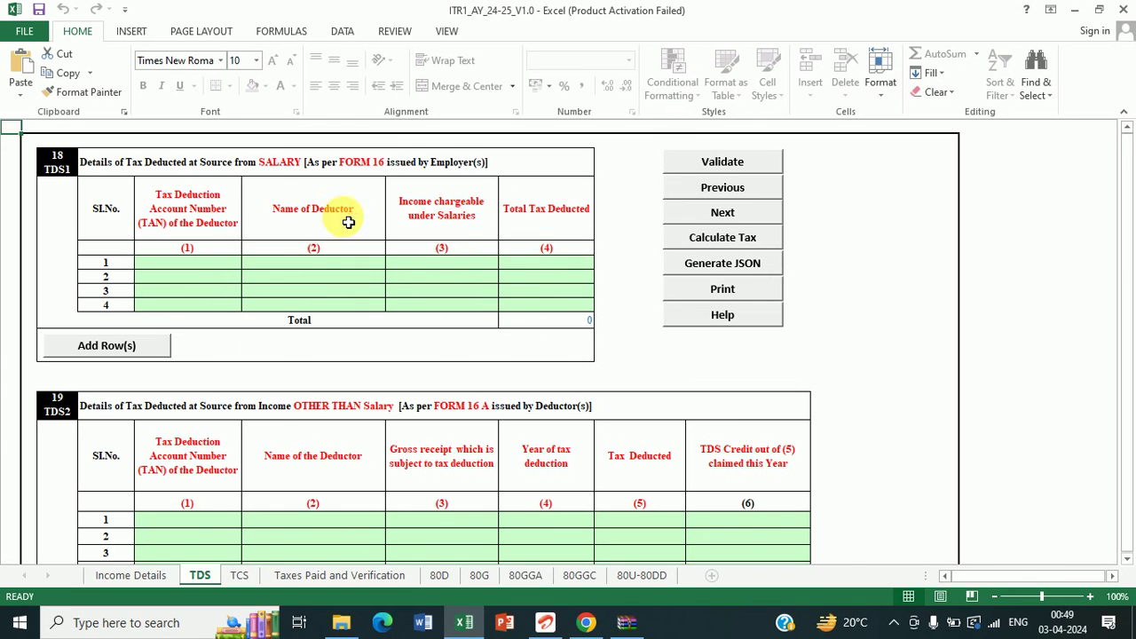
Return to the Income Details sheet and review its Salary / Pension section, including the exempt allowances u/s 10
{"action": "left_click", "coordinate": [144, 575]}
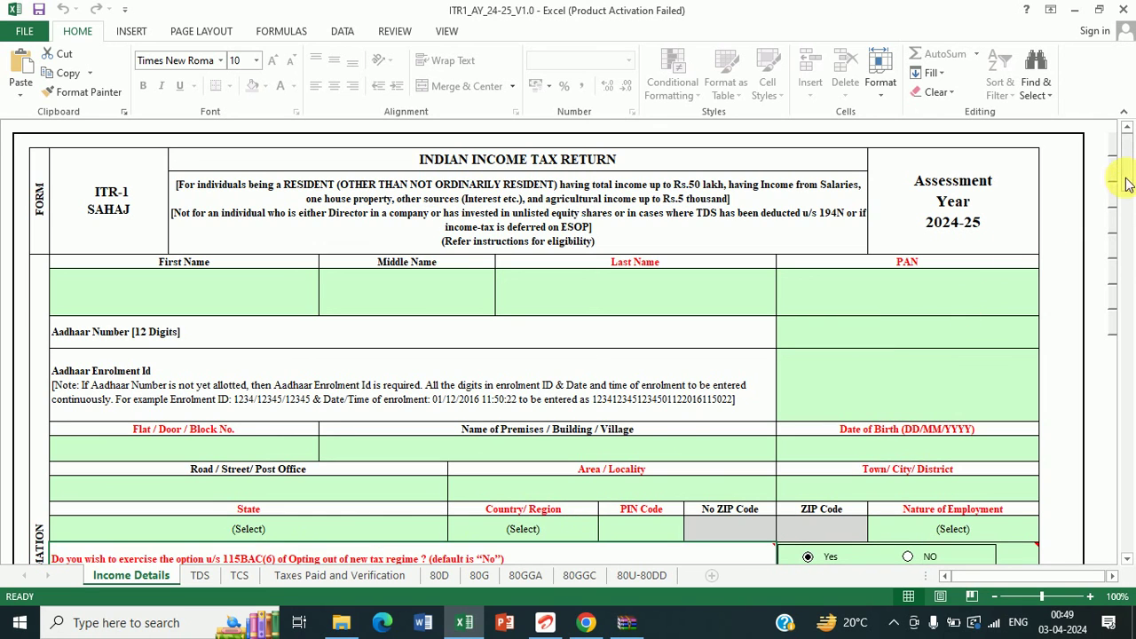
{"action": "left_click_drag", "start_coordinate": [1124, 177], "coordinate": [1130, 278]}
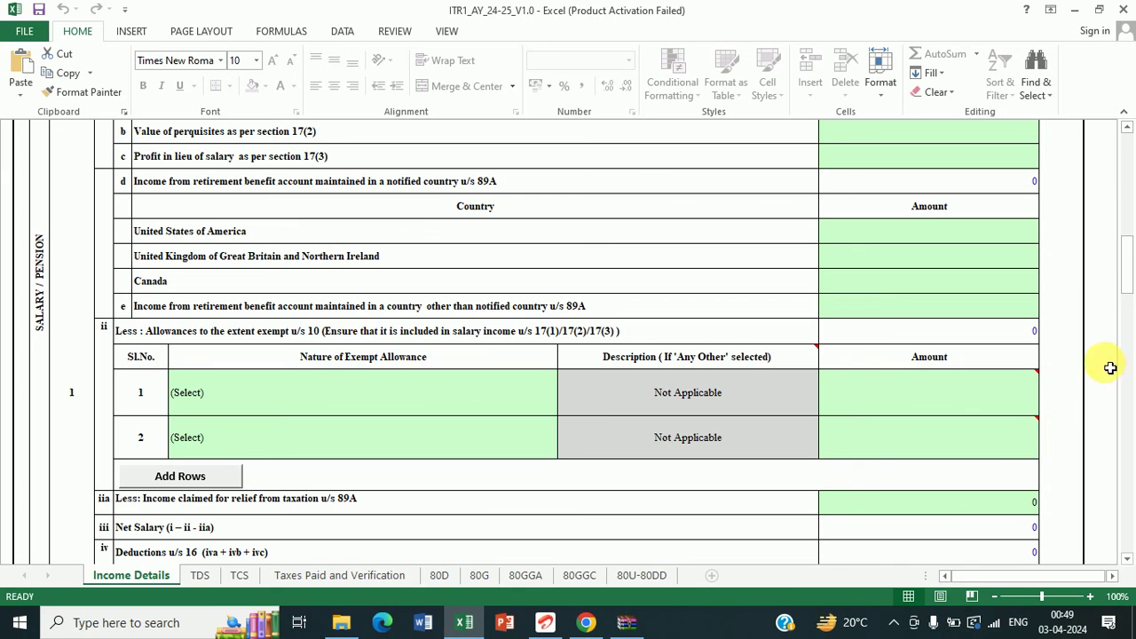
{"action": "left_click_drag", "start_coordinate": [1126, 285], "coordinate": [1129, 154]}
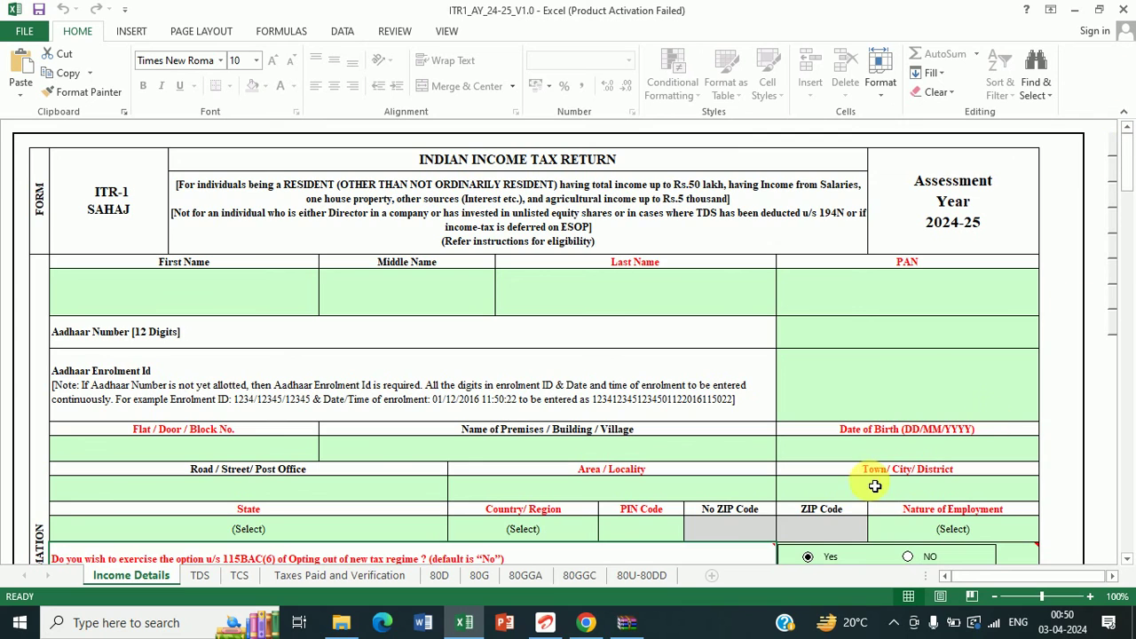
Switch to Chrome and return to the income tax portal's Downloads page for AY 2024-25 returns
{"action": "left_click", "coordinate": [586, 624]}
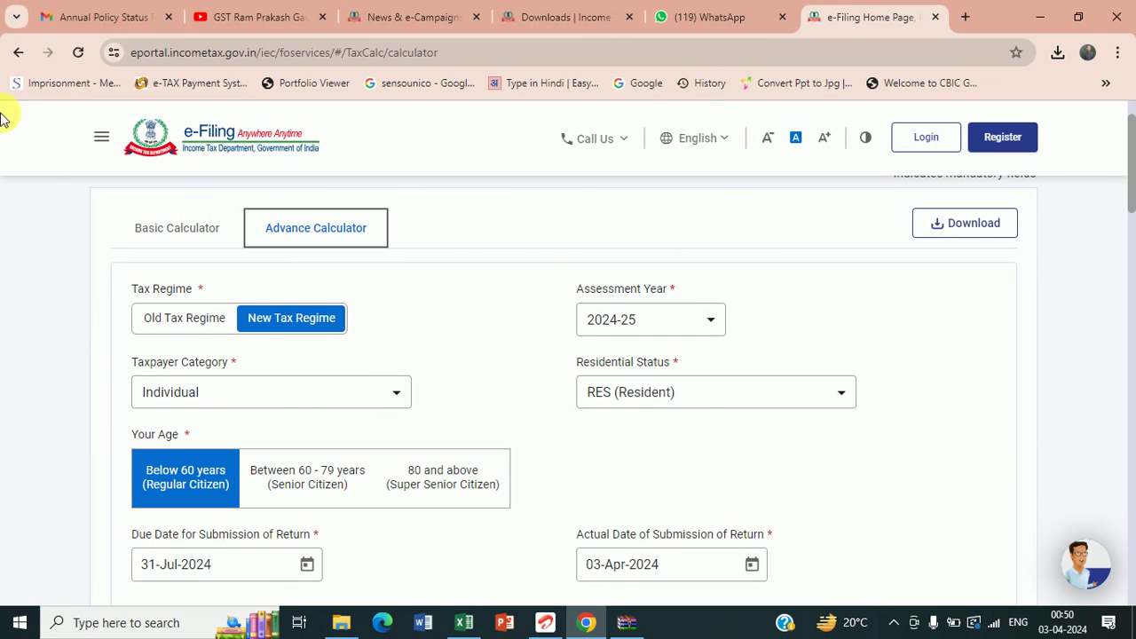
{"action": "left_click", "coordinate": [17, 51]}
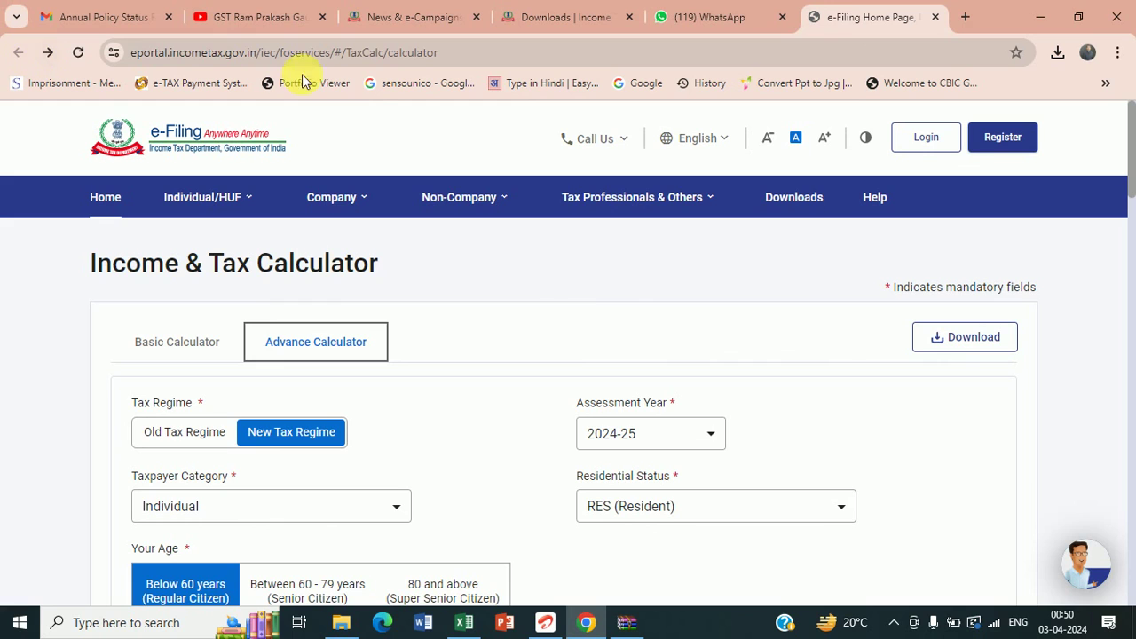
{"action": "left_click", "coordinate": [543, 19]}
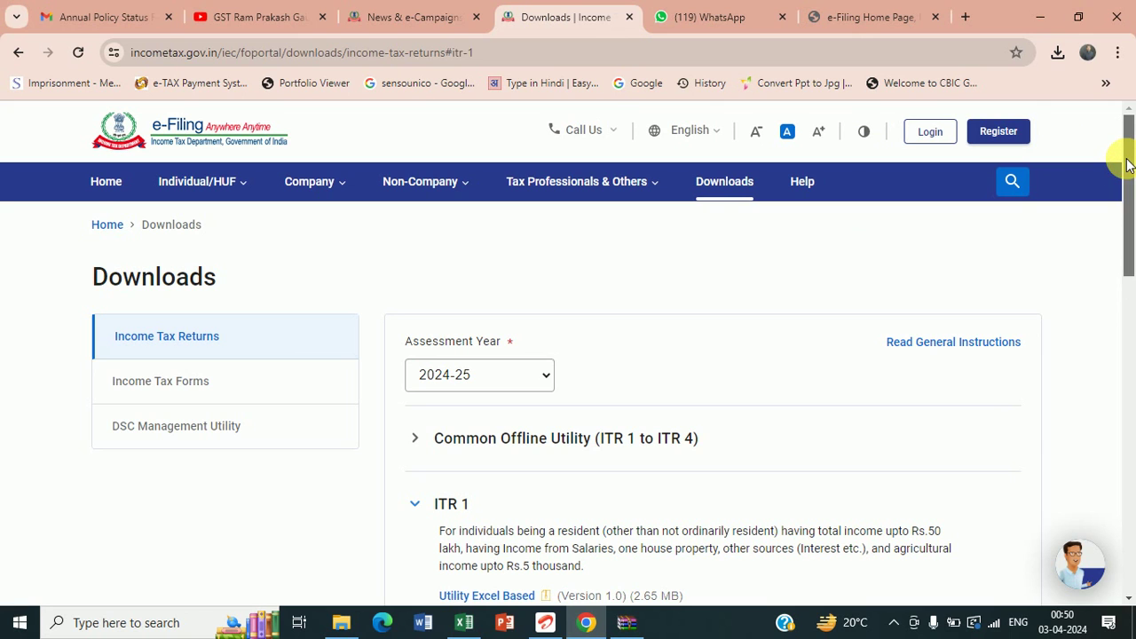
Expand the ITR 2 section and review its eligibility description, Excel utility, schema and validations
{"action": "left_click_drag", "start_coordinate": [1127, 164], "coordinate": [1125, 279]}
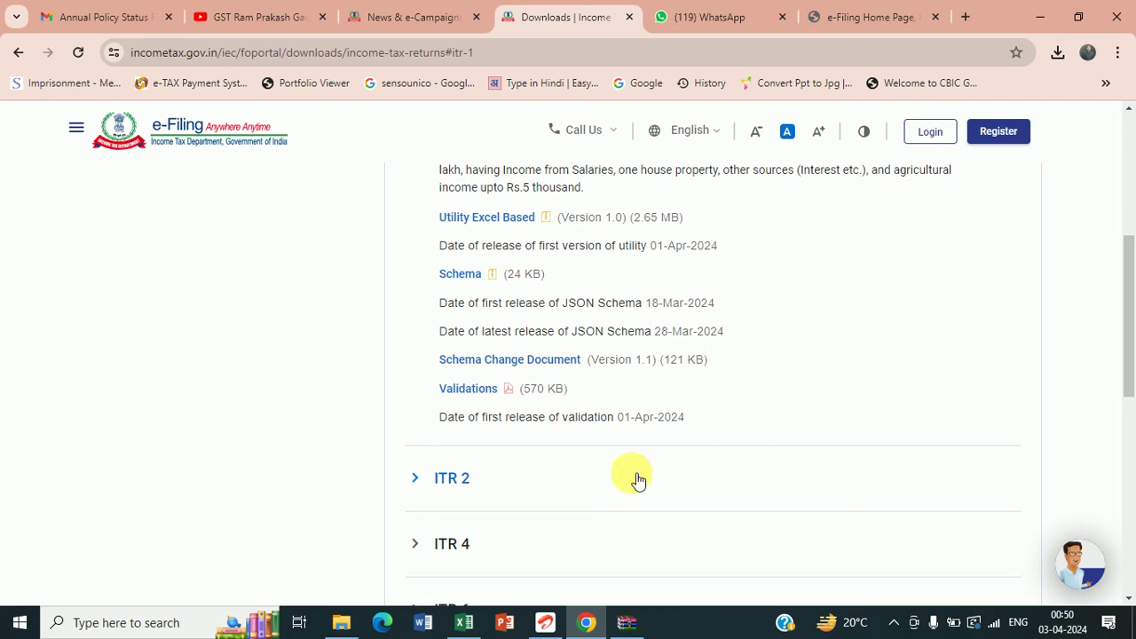
{"action": "left_click", "coordinate": [541, 482]}
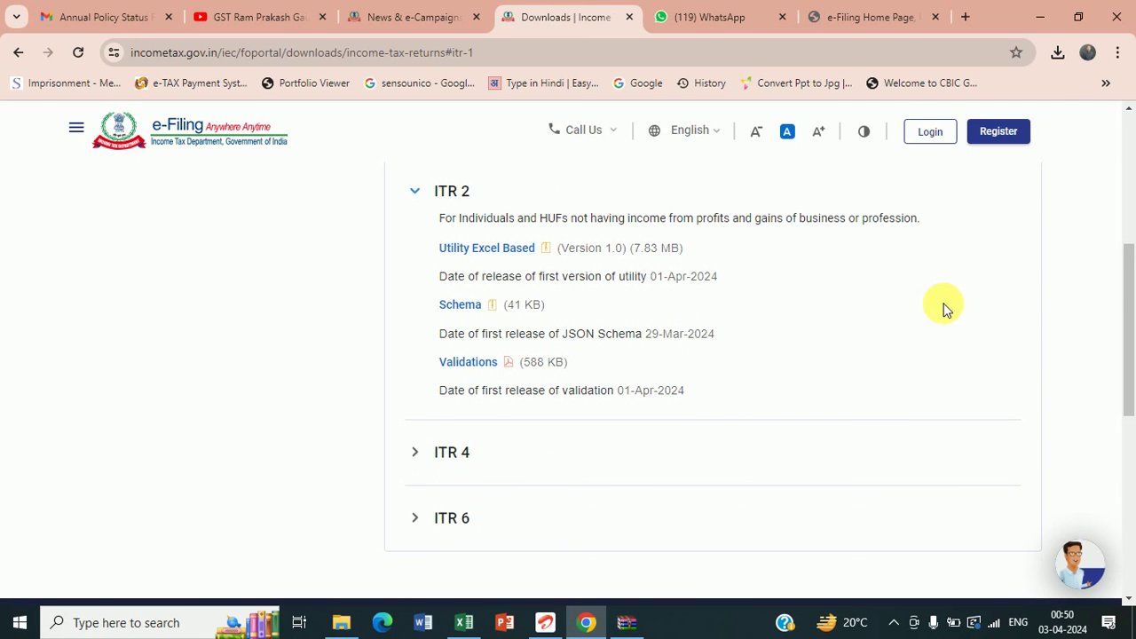
{"action": "left_click_drag", "start_coordinate": [1126, 279], "coordinate": [1130, 235]}
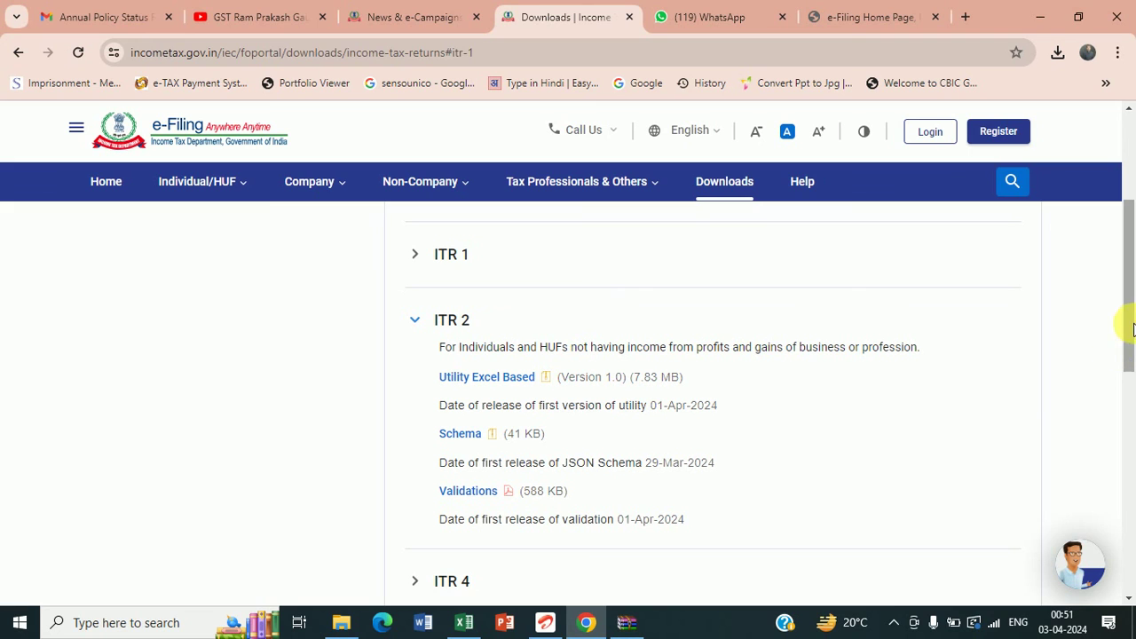
Expand the ITR 4 section and review its eligibility under sections 44AD, 44ADA and 44AE and its available downloads
{"action": "left_click_drag", "start_coordinate": [1129, 323], "coordinate": [1126, 370]}
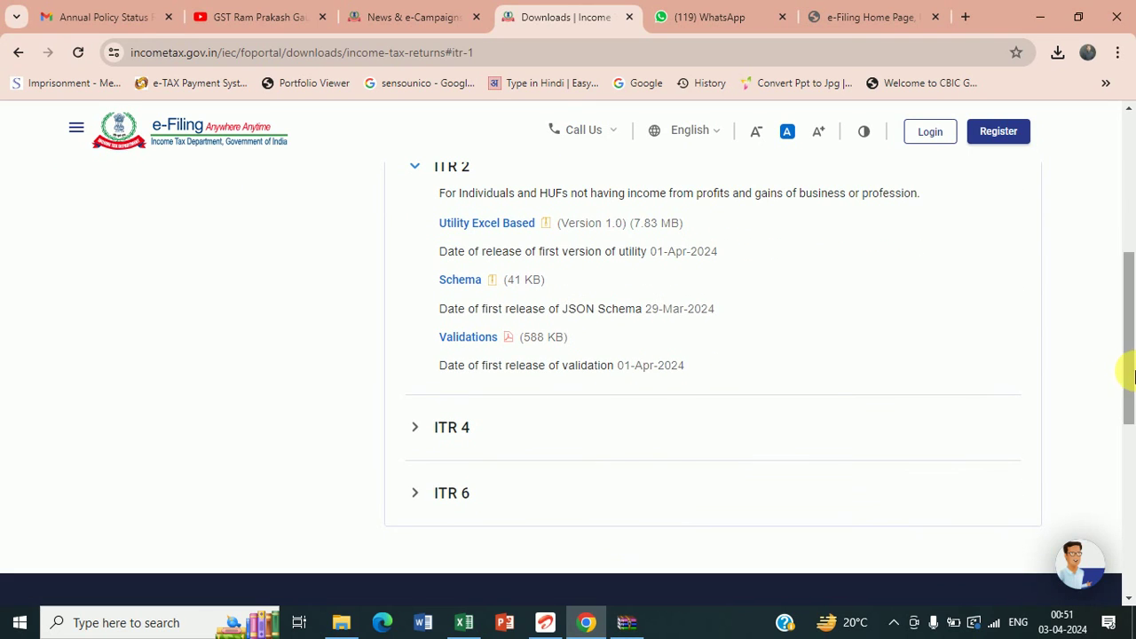
{"action": "left_click", "coordinate": [592, 429]}
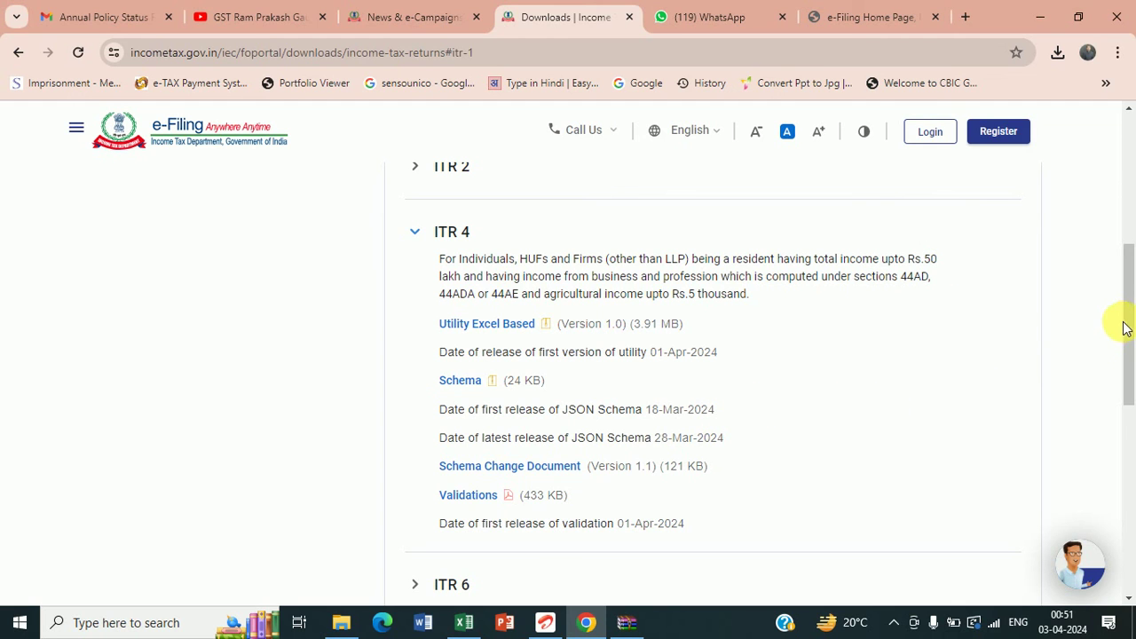
{"action": "left_click_drag", "start_coordinate": [1126, 325], "coordinate": [1127, 378]}
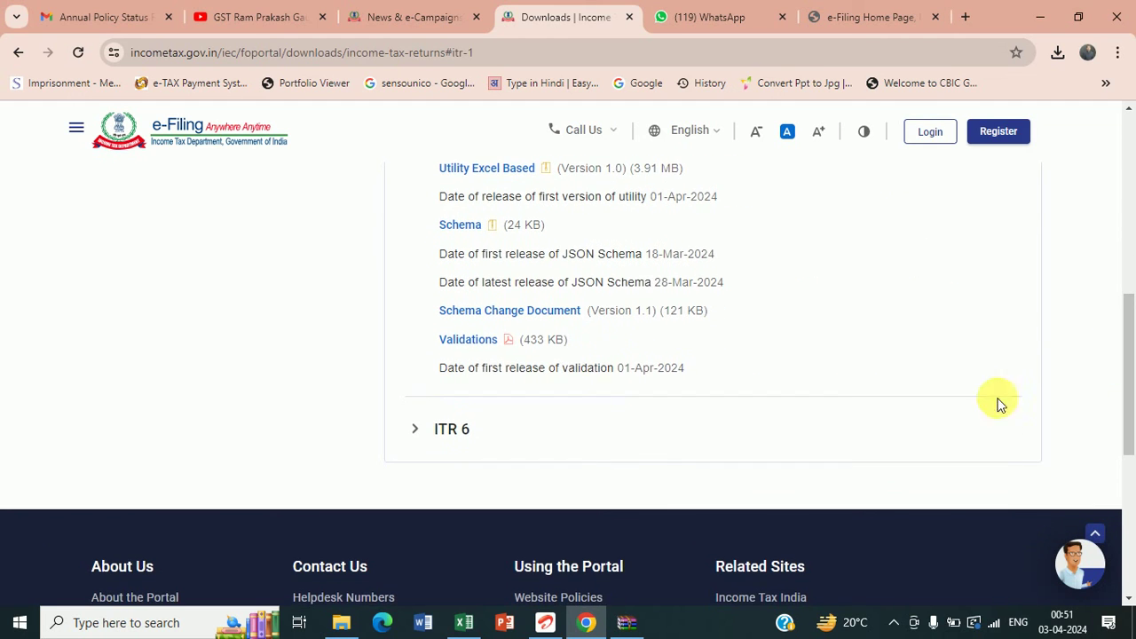
Expand the ITR 6 section and review its company eligibility description, utility, schema and validations
{"action": "left_click", "coordinate": [456, 429]}
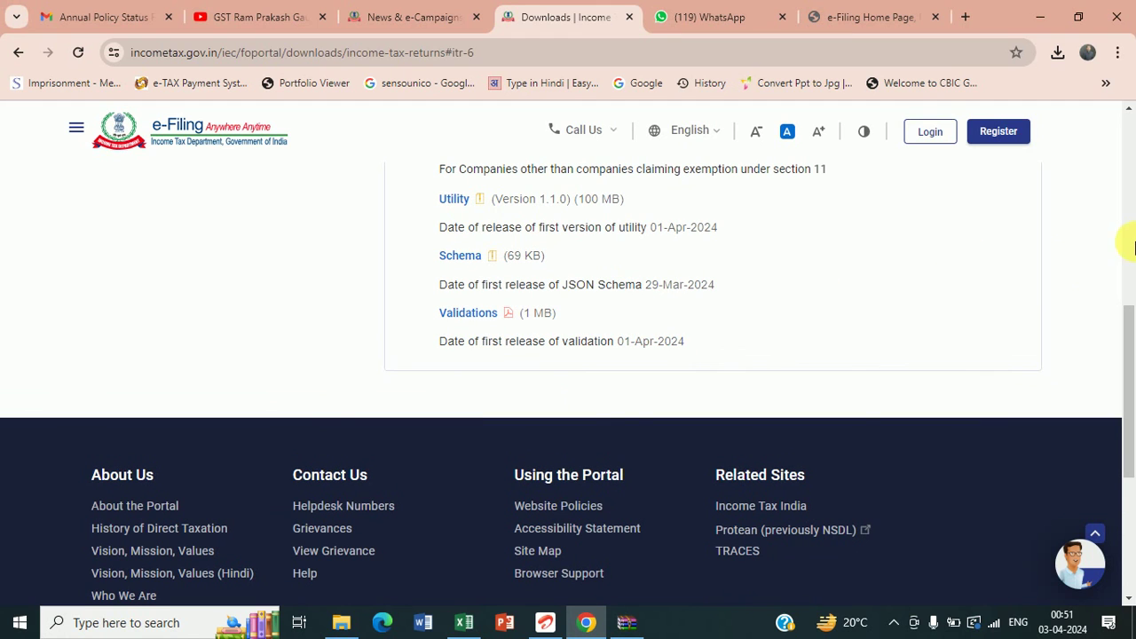
{"action": "left_click_drag", "start_coordinate": [1127, 332], "coordinate": [1131, 276]}
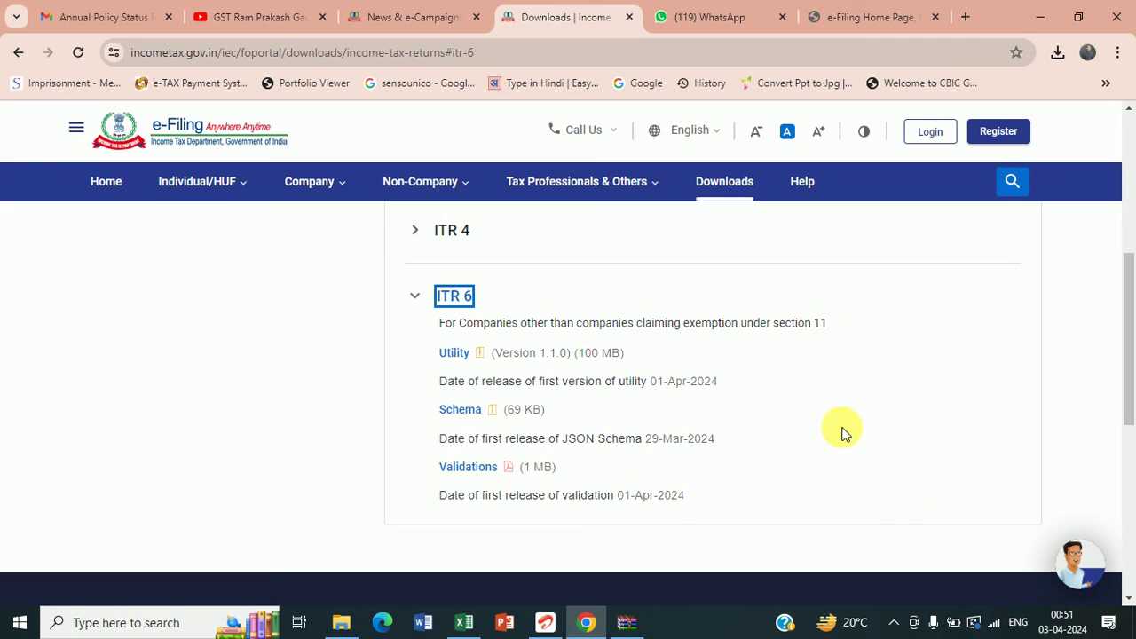
{"action": "left_click_drag", "start_coordinate": [1120, 311], "coordinate": [1132, 113]}
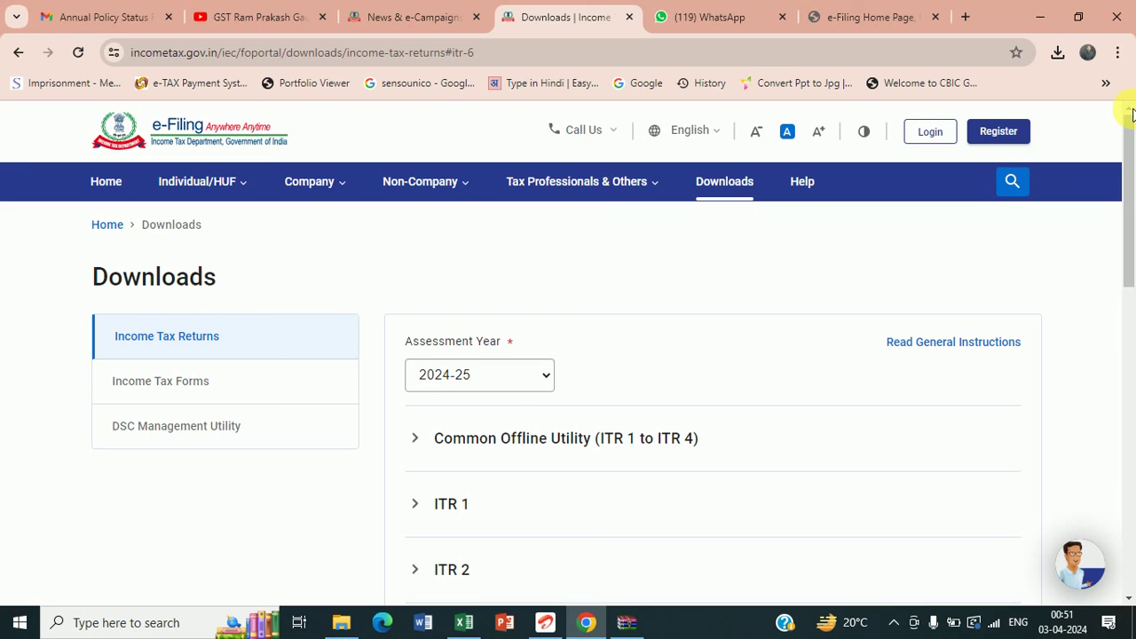